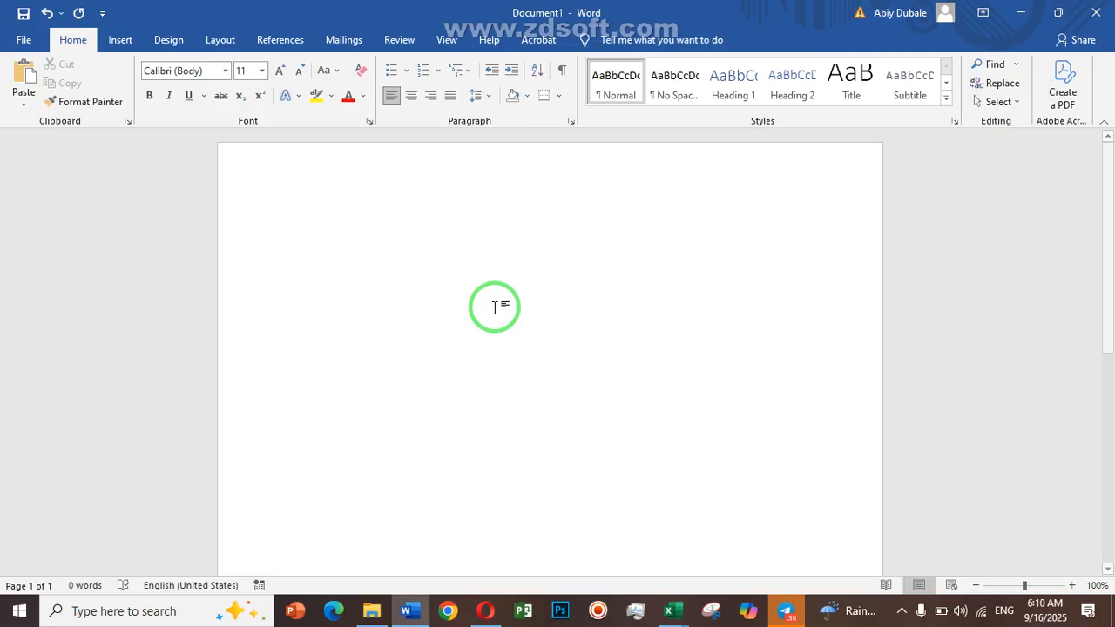
Step: Insert the picture file Signature from this device's Desktop folder into the blank document
{"action": "left_click", "coordinate": [120, 44]}
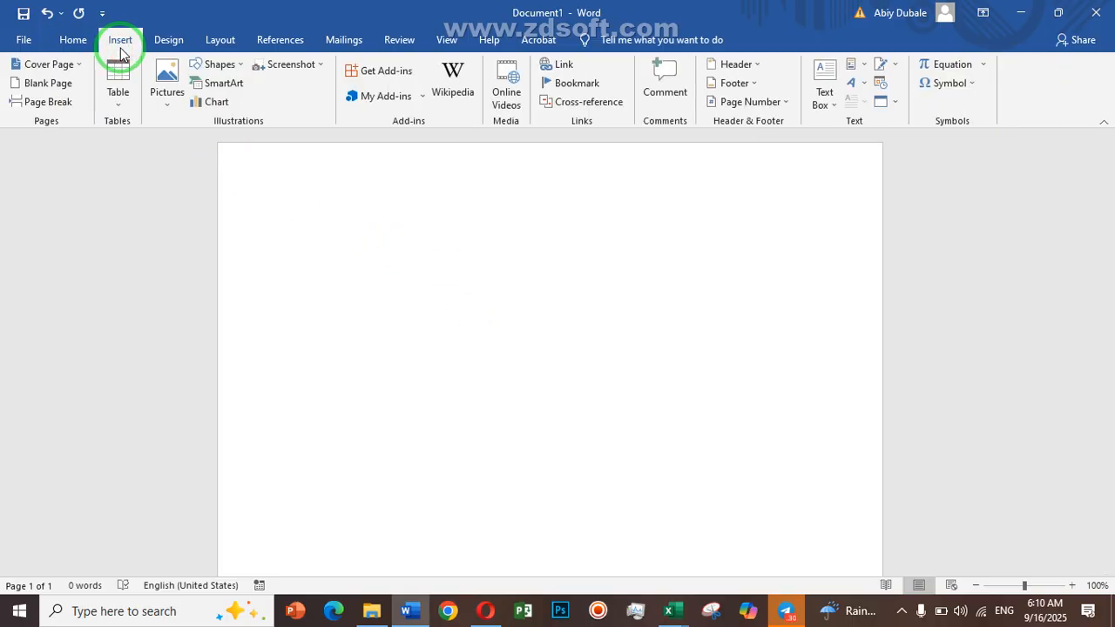
{"action": "left_click", "coordinate": [169, 110]}
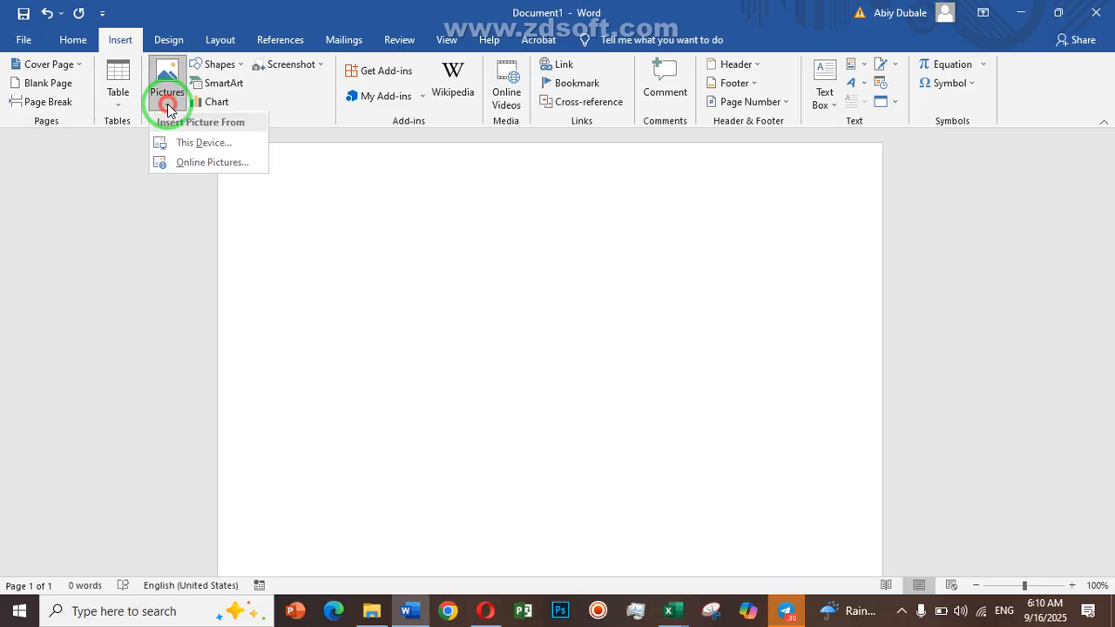
{"action": "left_click", "coordinate": [215, 148]}
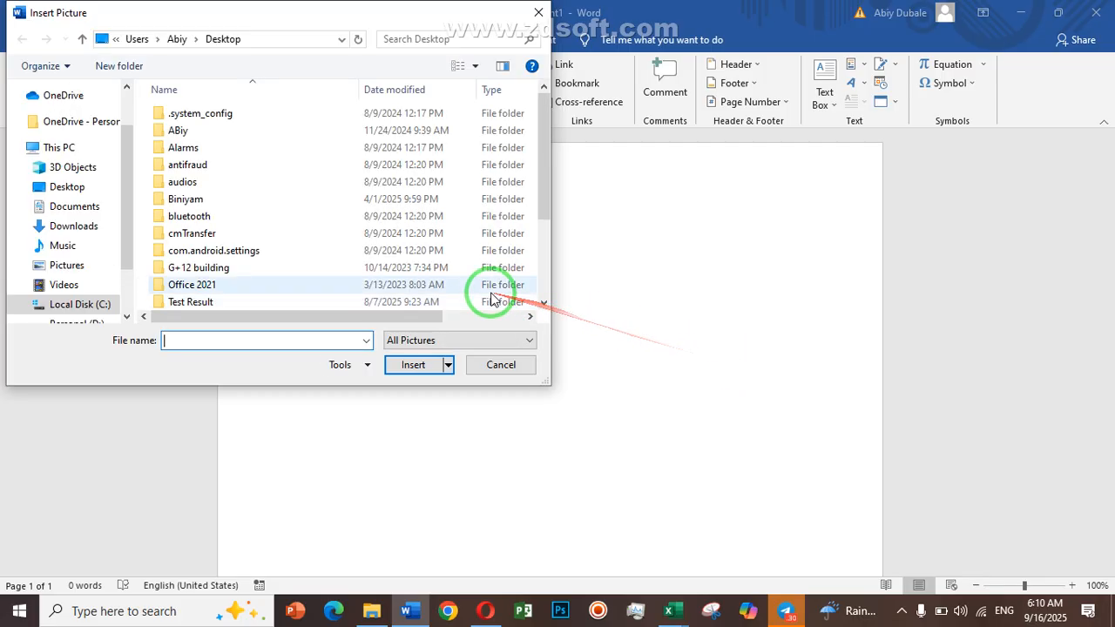
{"action": "scroll", "coordinate": [512, 261], "scroll_direction": "down", "scroll_amount": 3}
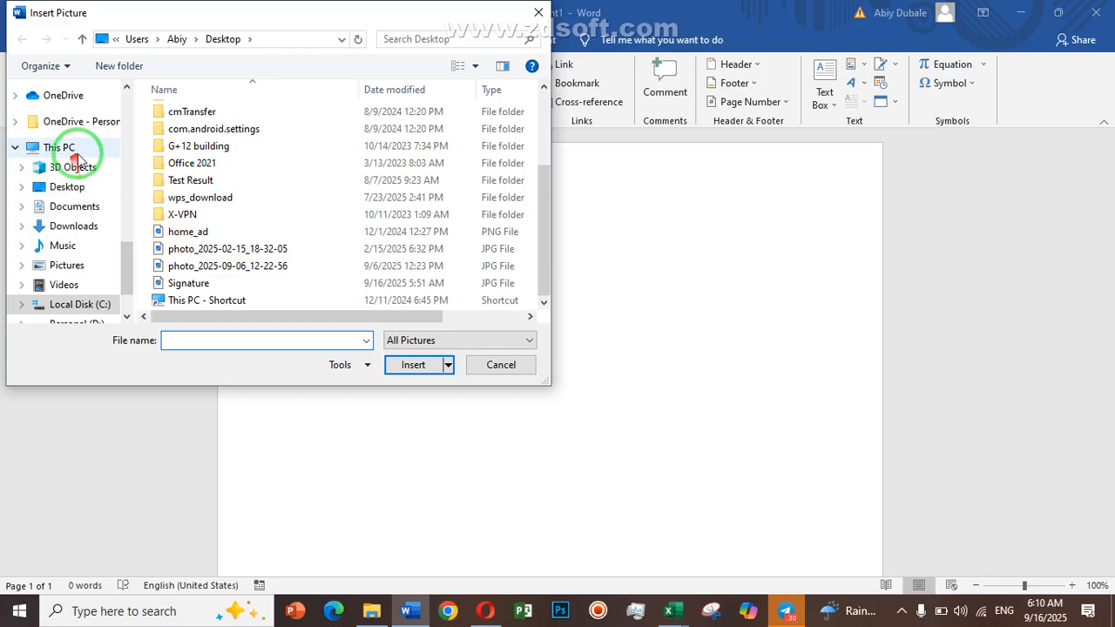
{"action": "left_click", "coordinate": [69, 187]}
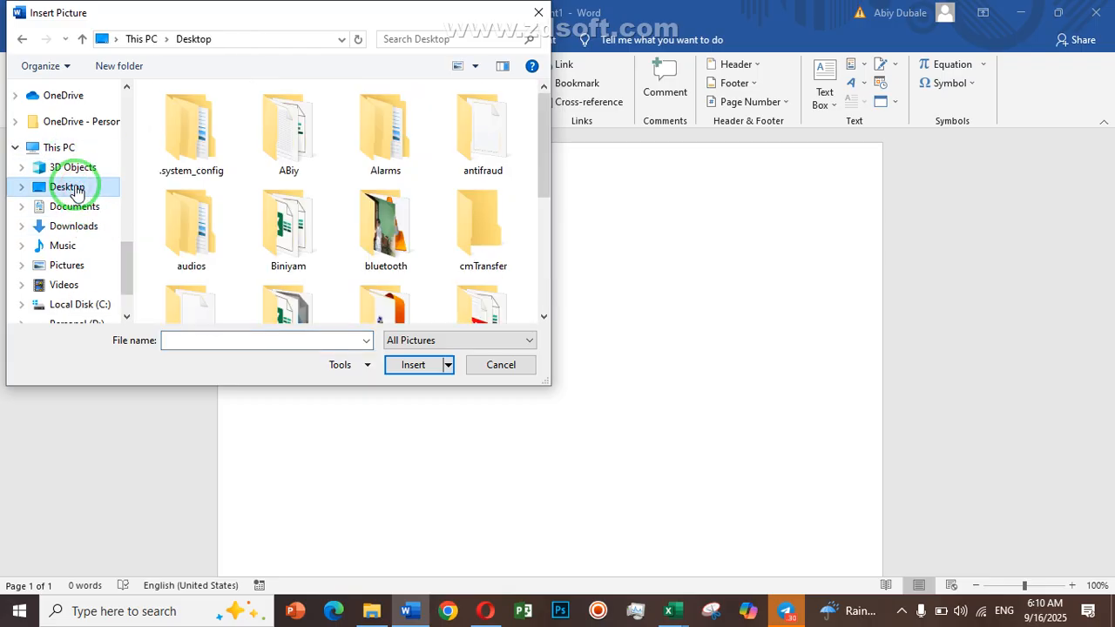
{"action": "scroll", "coordinate": [424, 232], "scroll_direction": "down", "scroll_amount": 5}
{"action": "left_click", "coordinate": [288, 261]}
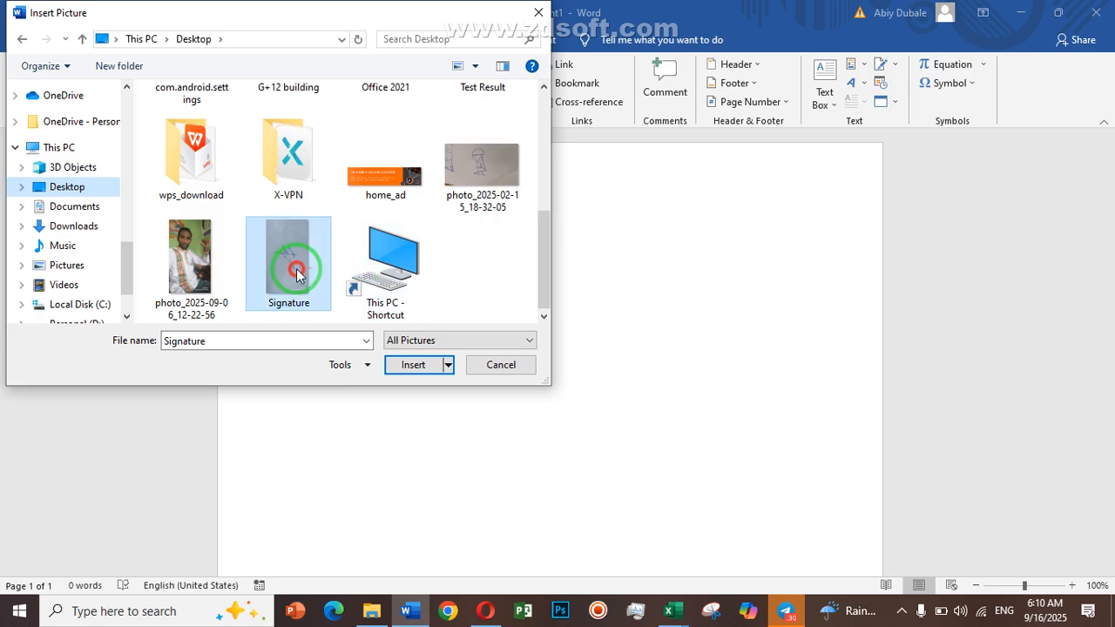
{"action": "left_click", "coordinate": [416, 366]}
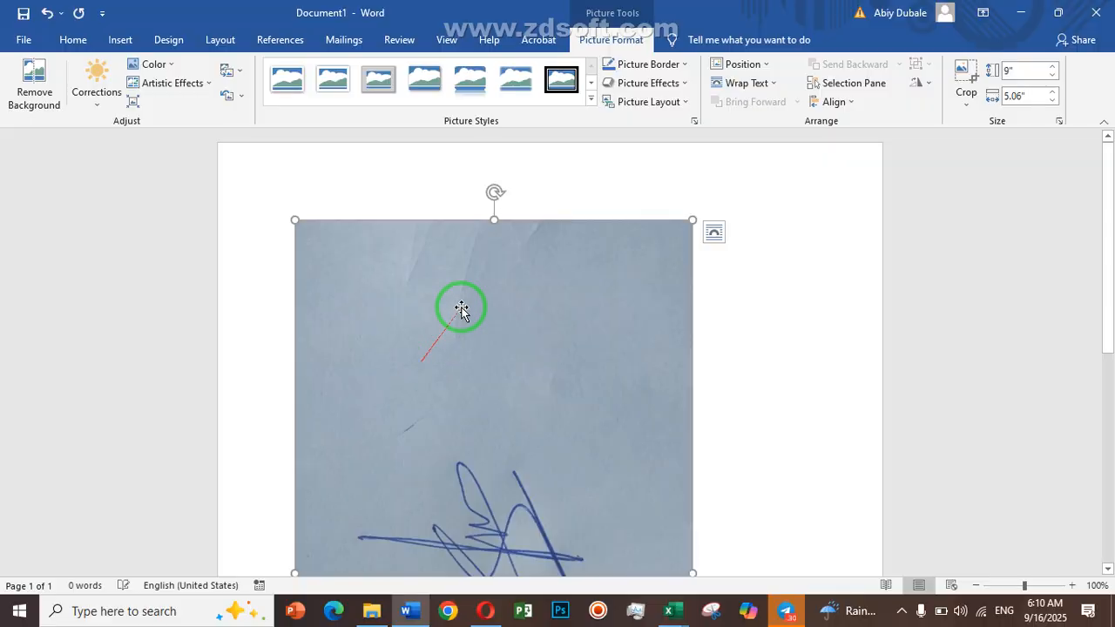
Step: Rotate the inserted signature picture right by 90°
{"action": "scroll", "coordinate": [517, 262], "scroll_direction": "down", "scroll_amount": 5}
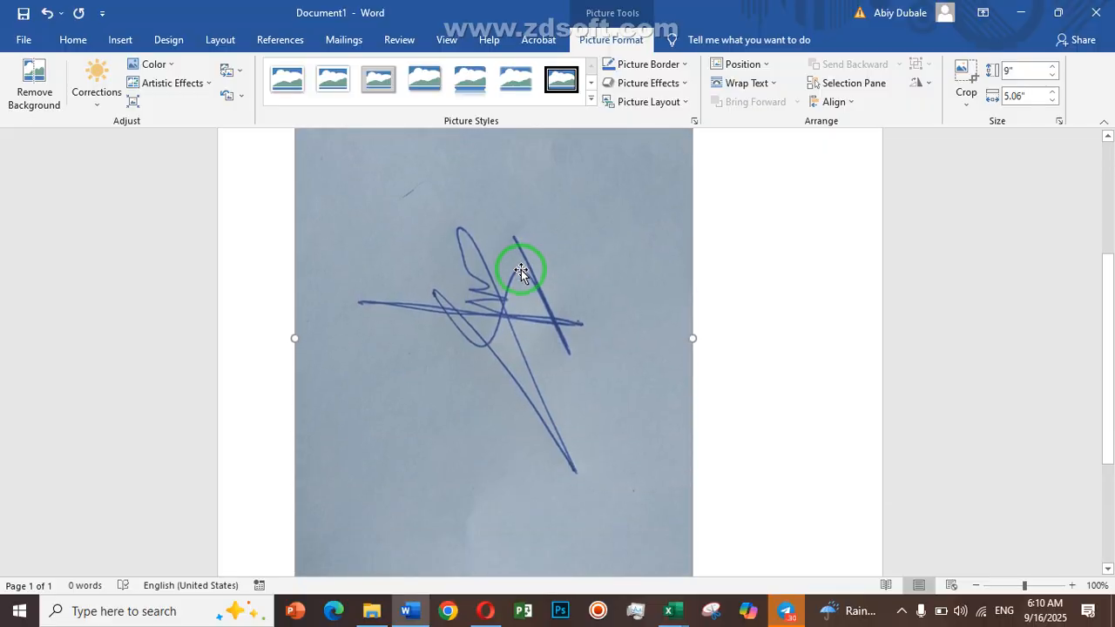
{"action": "scroll", "coordinate": [521, 272], "scroll_direction": "up", "scroll_amount": 4}
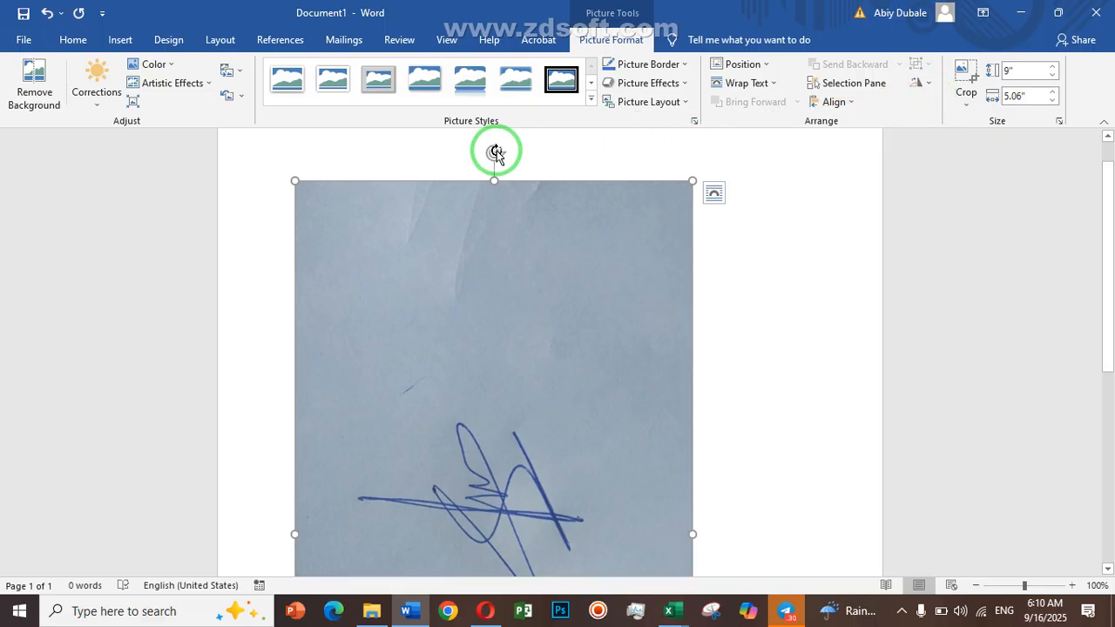
{"action": "left_click", "coordinate": [926, 86]}
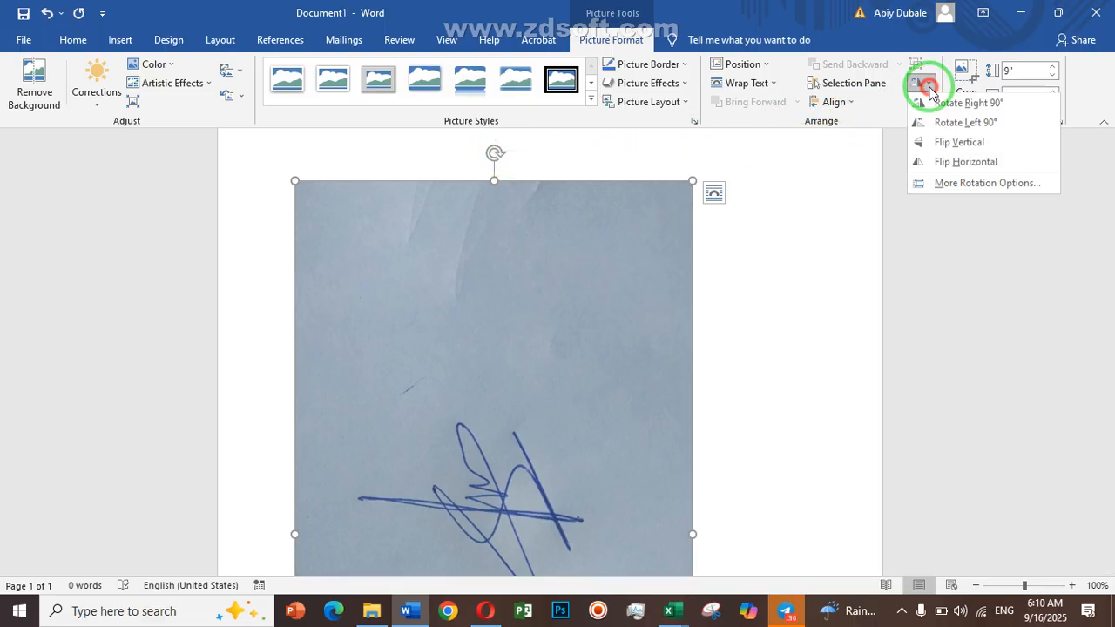
{"action": "left_click", "coordinate": [942, 108]}
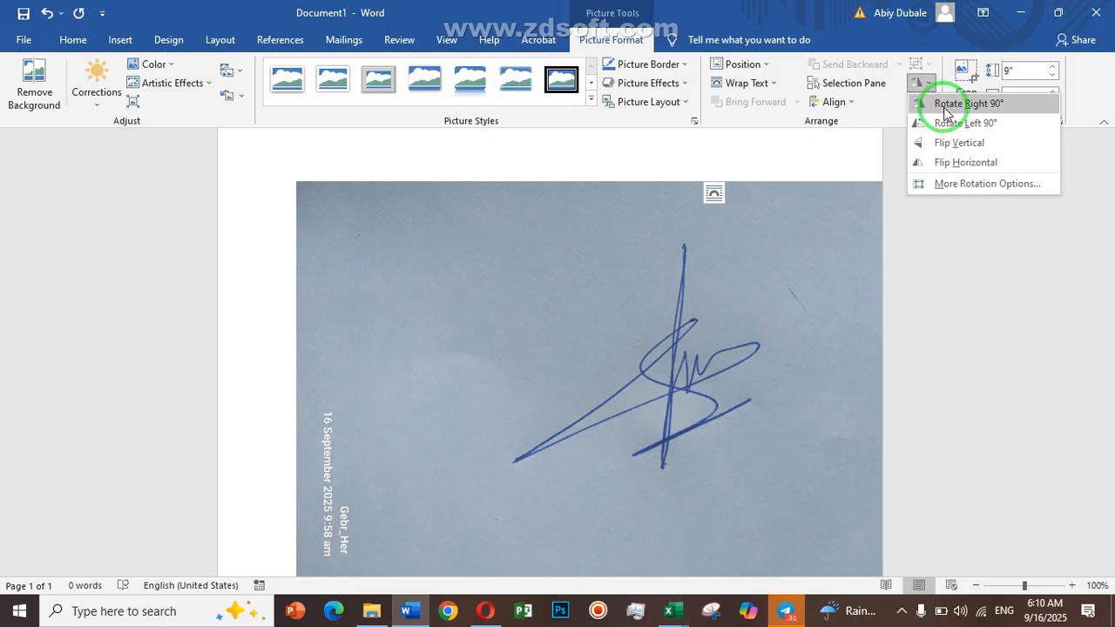
{"action": "left_click_drag", "start_coordinate": [723, 316], "coordinate": [619, 312]}
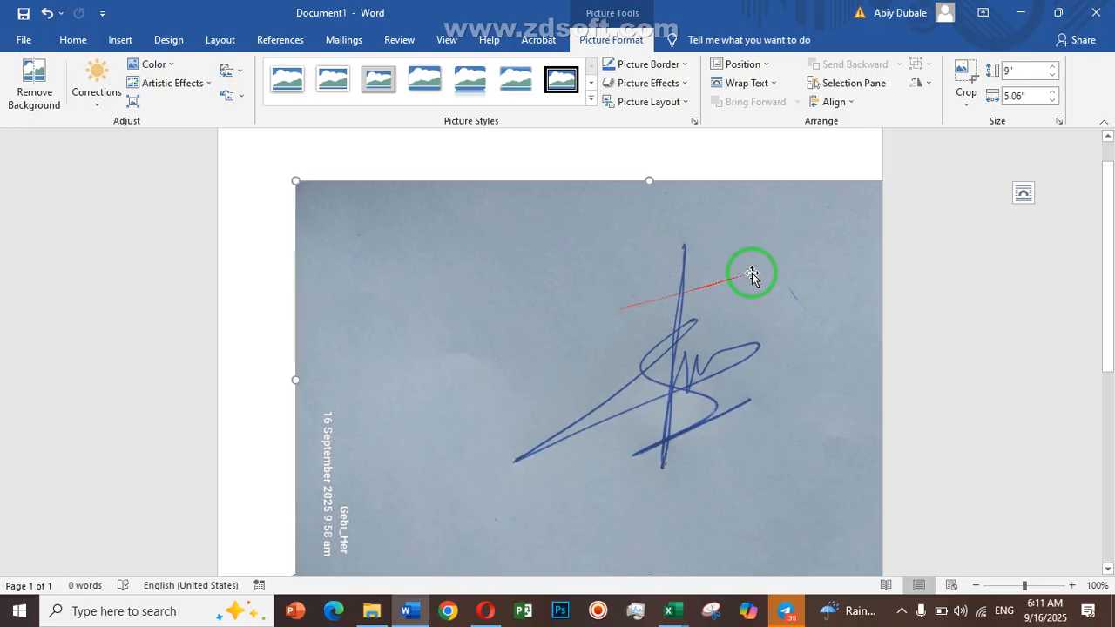
Step: Crop the picture on all four sides closely around the signature, to about 3.23" by 3.04"
{"action": "left_click", "coordinate": [975, 102]}
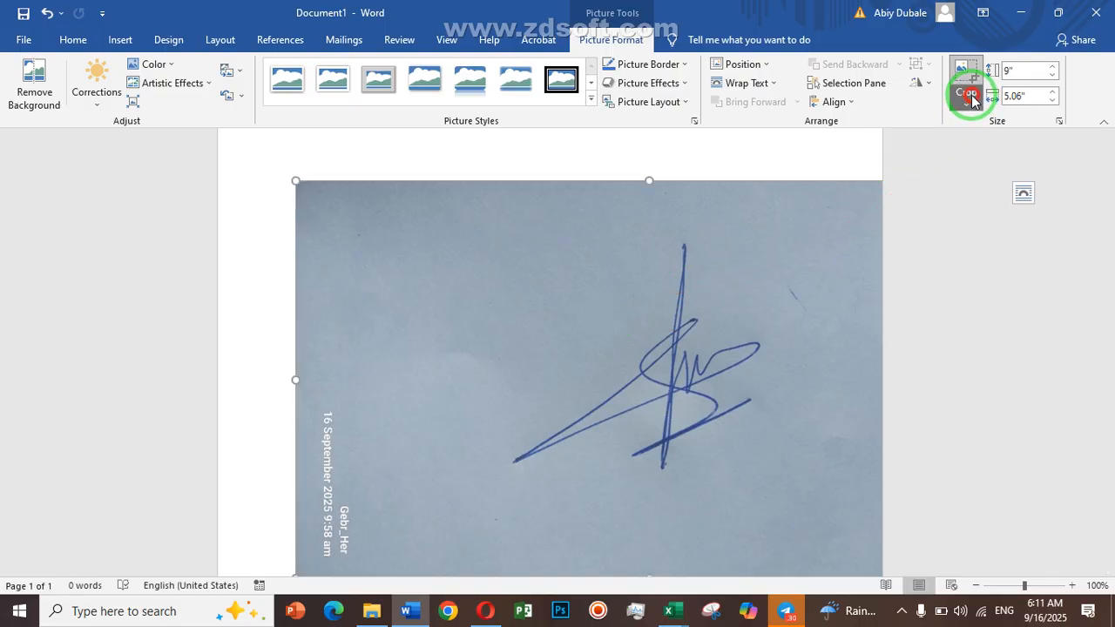
{"action": "left_click", "coordinate": [987, 122]}
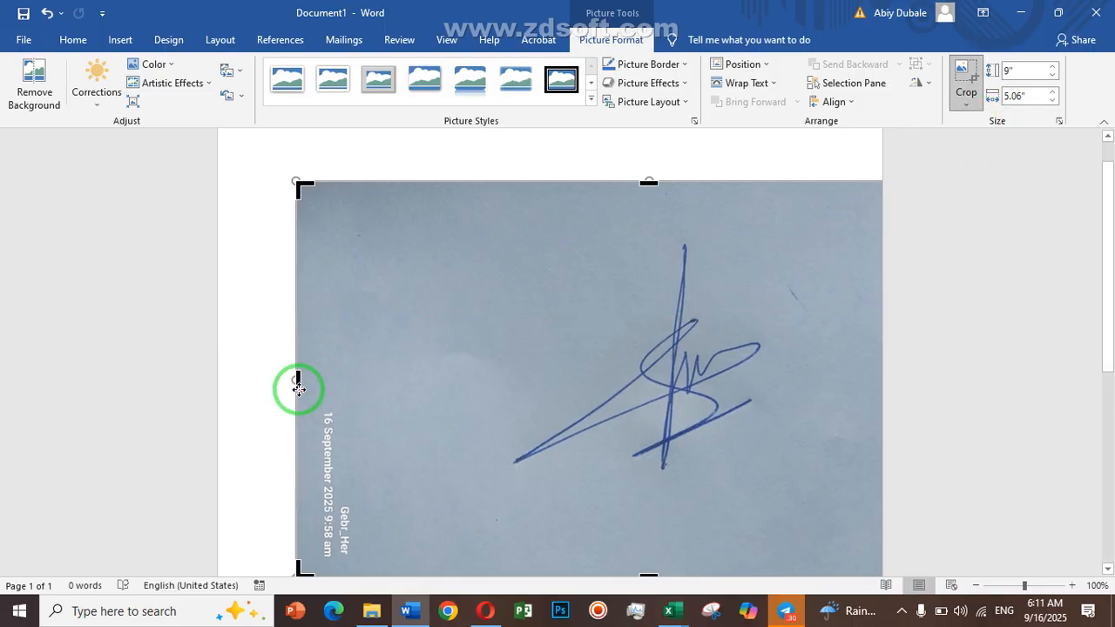
{"action": "left_click_drag", "start_coordinate": [305, 383], "coordinate": [517, 388]}
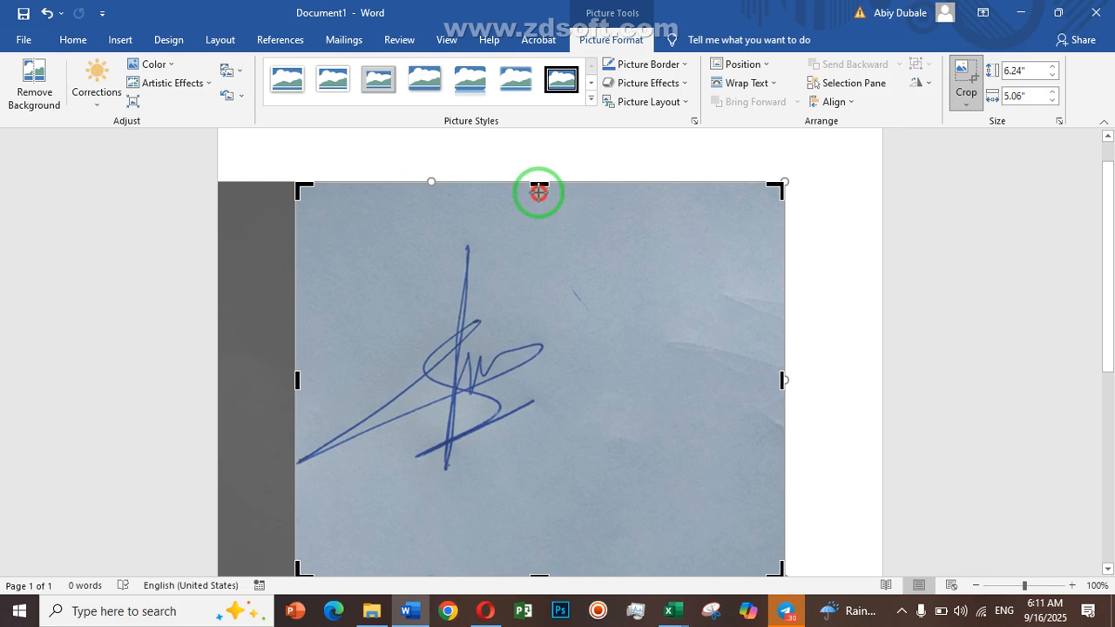
{"action": "left_click_drag", "start_coordinate": [538, 191], "coordinate": [538, 237]}
{"action": "left_click_drag", "start_coordinate": [762, 350], "coordinate": [549, 340]}
{"action": "scroll", "coordinate": [567, 297], "scroll_direction": "down", "scroll_amount": 2}
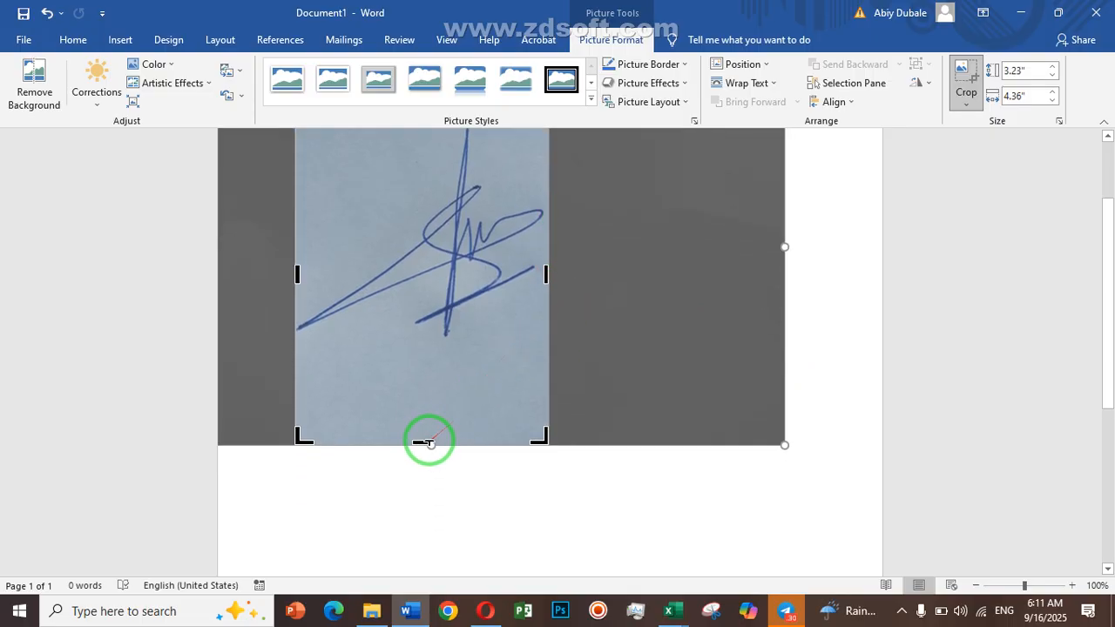
{"action": "left_click_drag", "start_coordinate": [424, 443], "coordinate": [435, 336]}
{"action": "scroll", "coordinate": [653, 343], "scroll_direction": "up", "scroll_amount": 3}
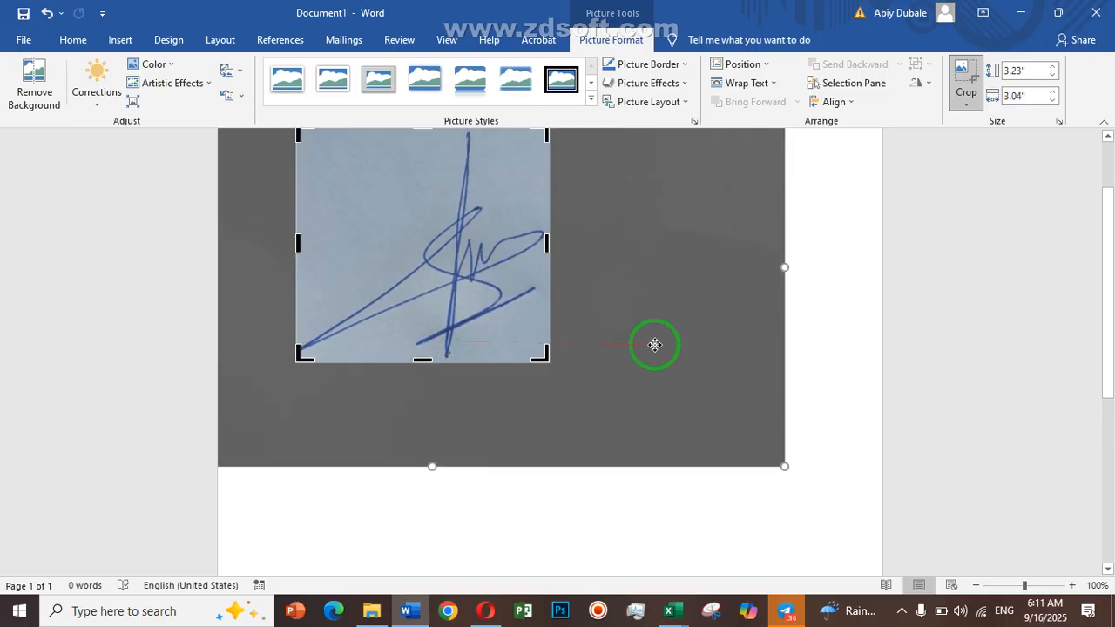
{"action": "left_click", "coordinate": [823, 283]}
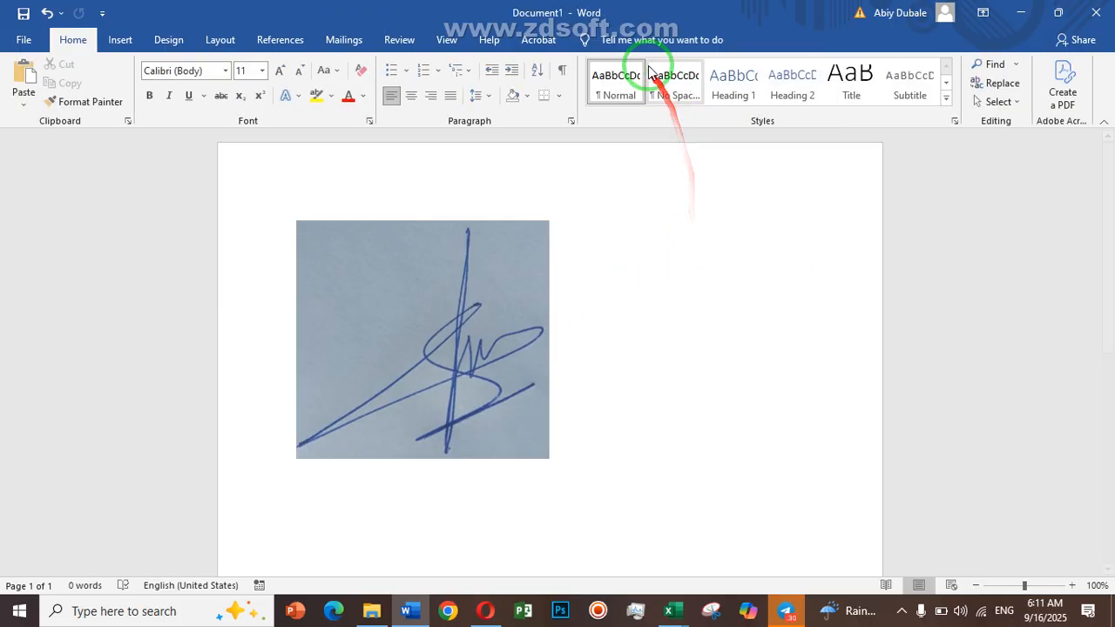
Step: Apply the Brightness +40% Contrast +20% correction to the cropped signature picture
{"action": "left_click", "coordinate": [448, 330]}
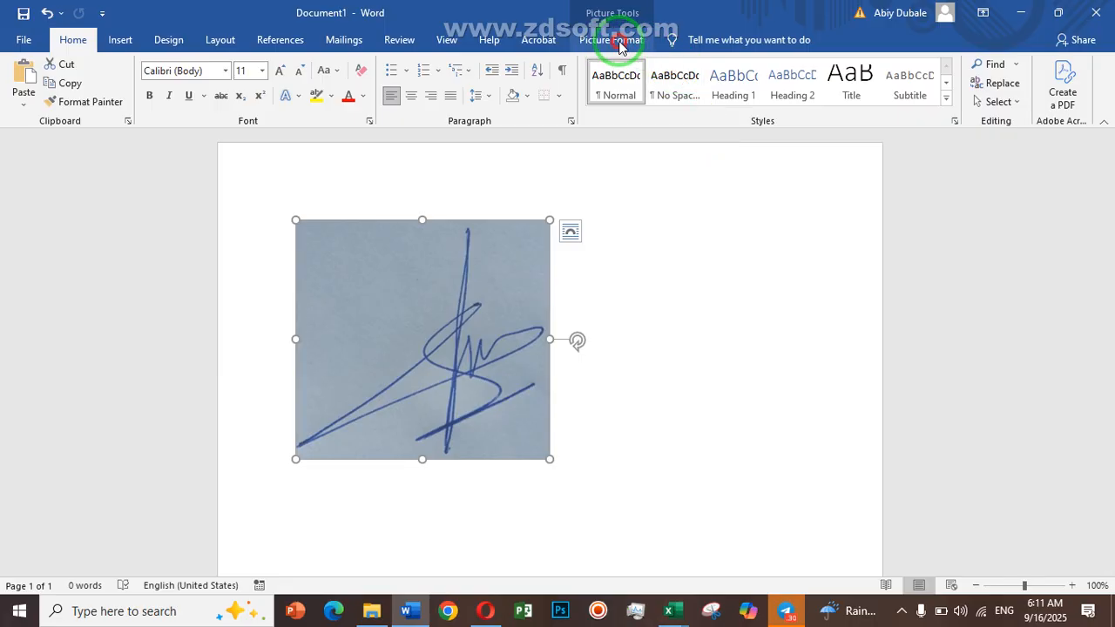
{"action": "left_click", "coordinate": [619, 43]}
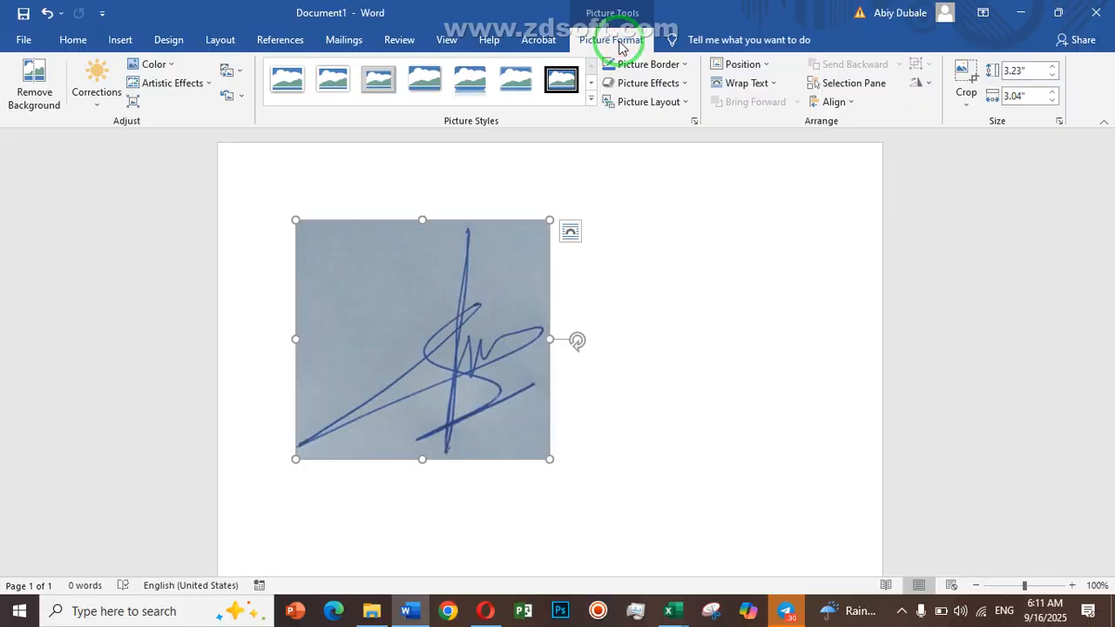
{"action": "left_click", "coordinate": [96, 107]}
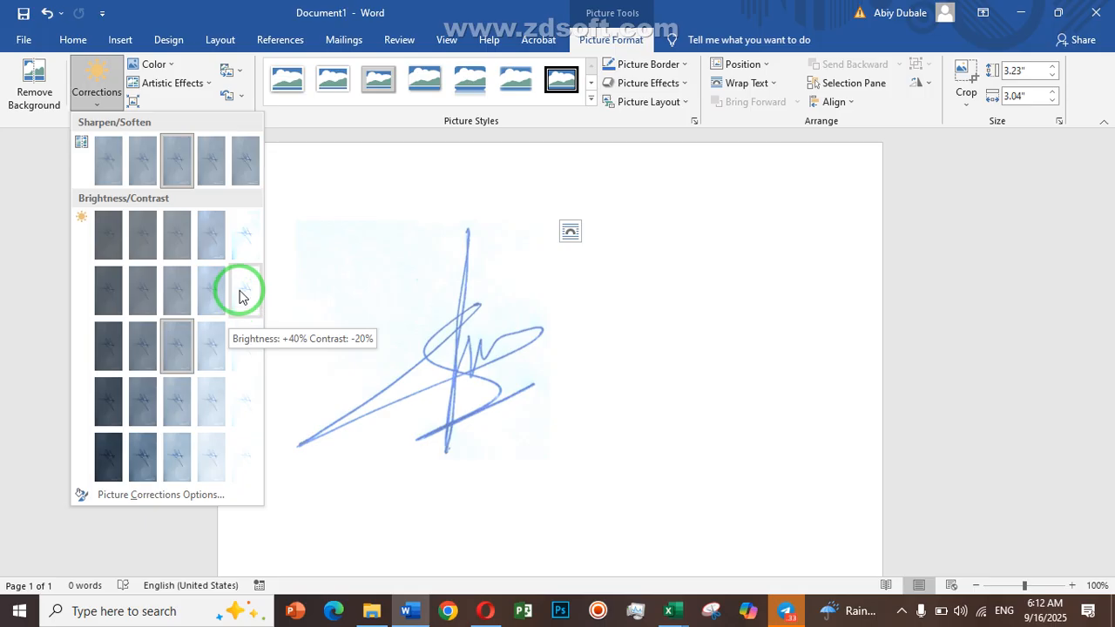
{"action": "left_click", "coordinate": [247, 410]}
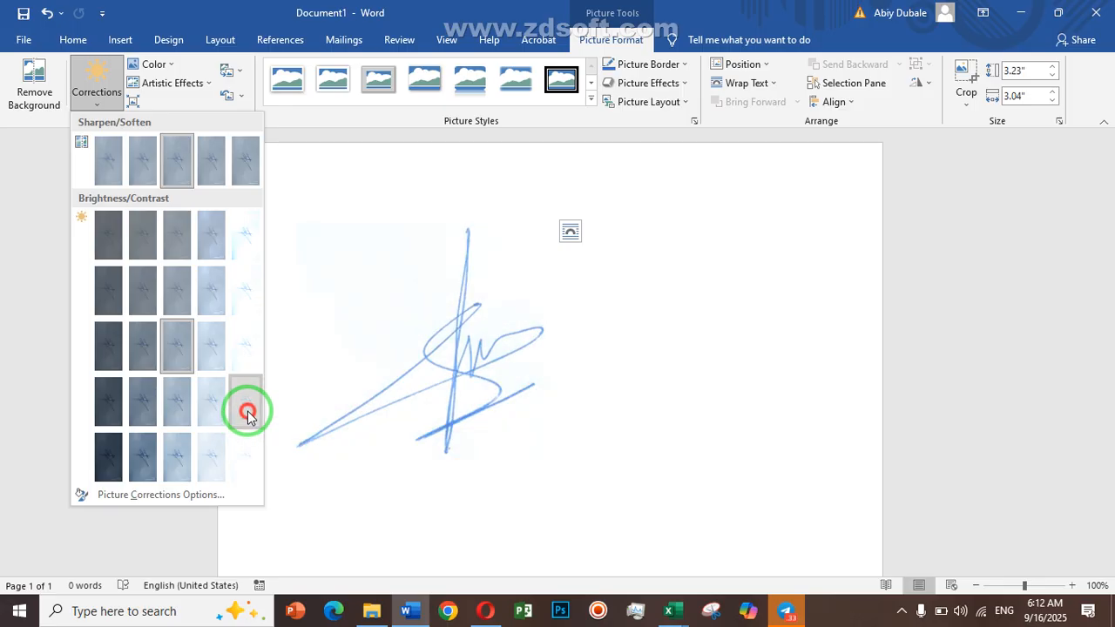
{"action": "left_click", "coordinate": [618, 402]}
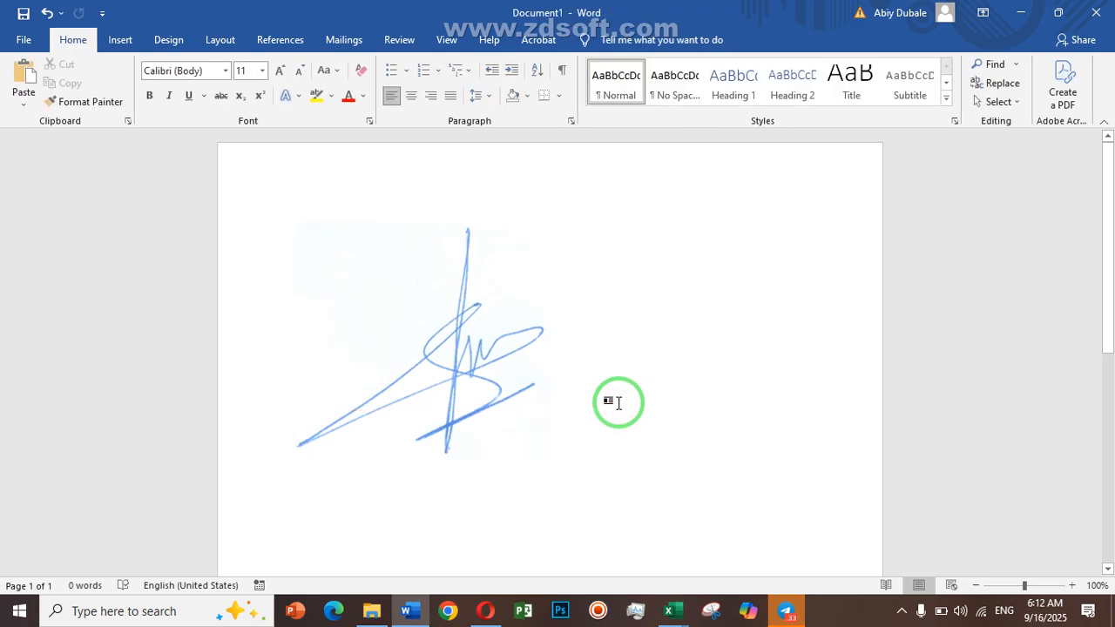
Step: Start Remove Background on the signature picture and mark the large white areas inside its lower loops for removal
{"action": "left_click", "coordinate": [470, 380]}
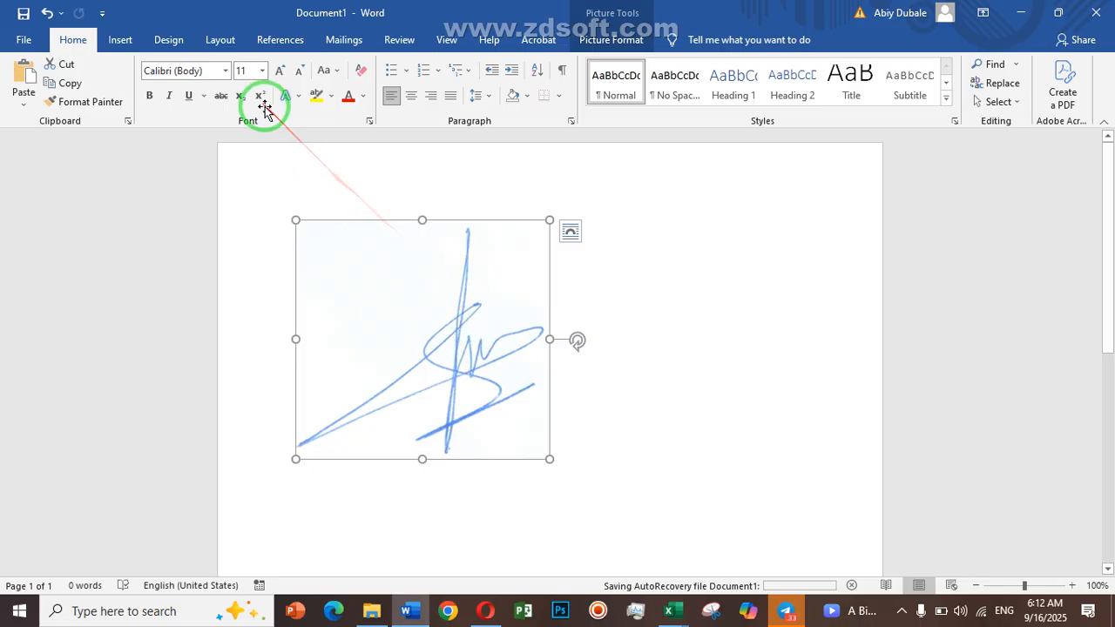
{"action": "left_click", "coordinate": [614, 40]}
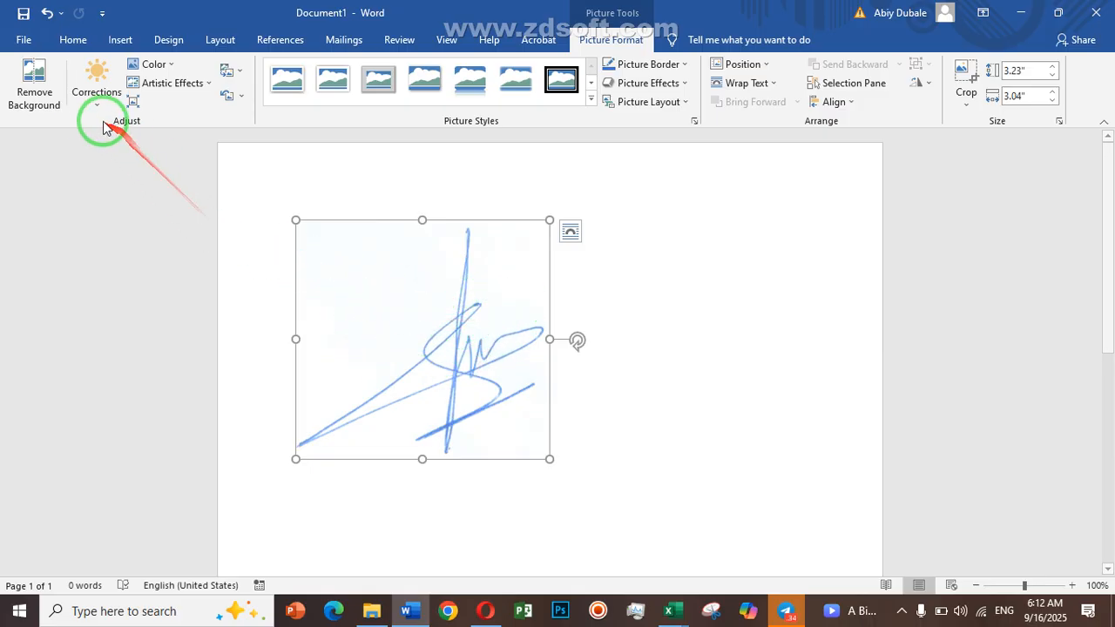
{"action": "left_click", "coordinate": [48, 102]}
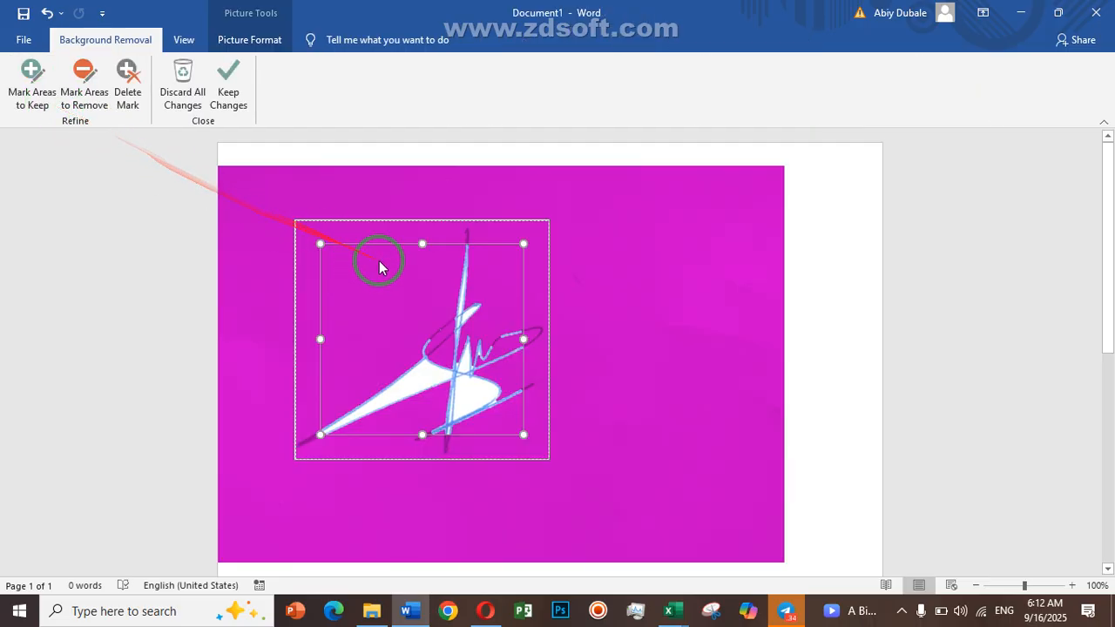
{"action": "left_click", "coordinate": [78, 111]}
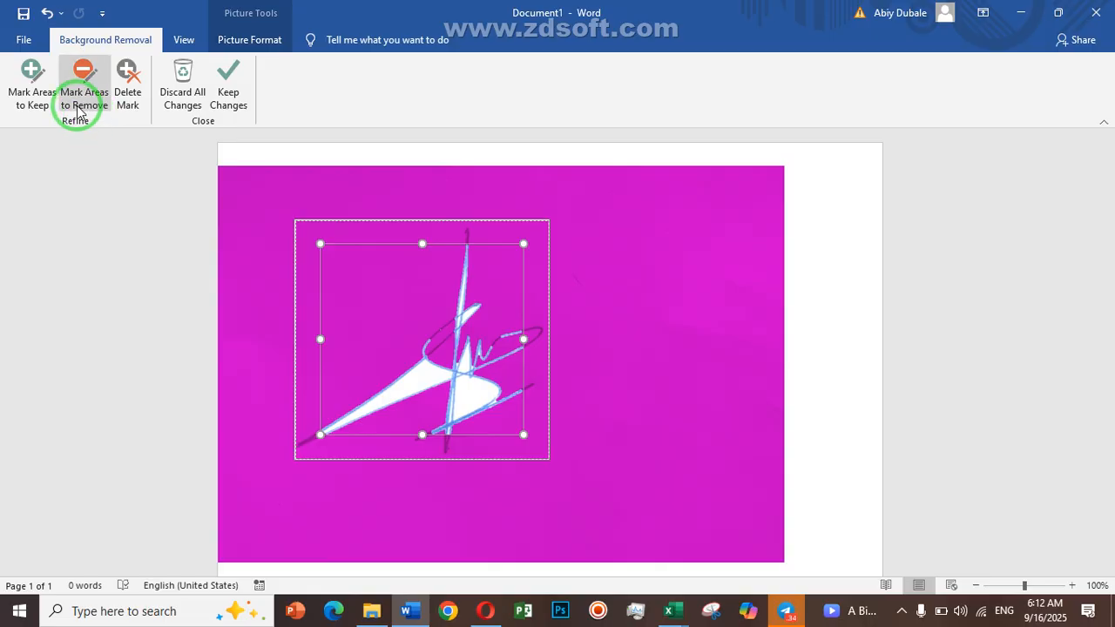
{"action": "left_click", "coordinate": [79, 101]}
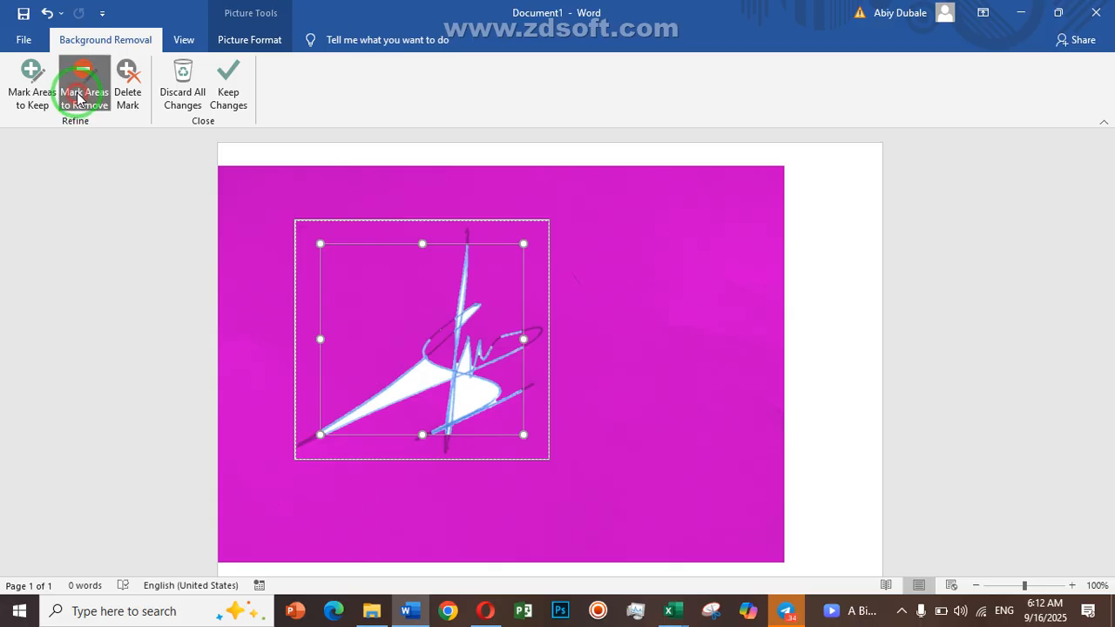
{"action": "left_click", "coordinate": [387, 309]}
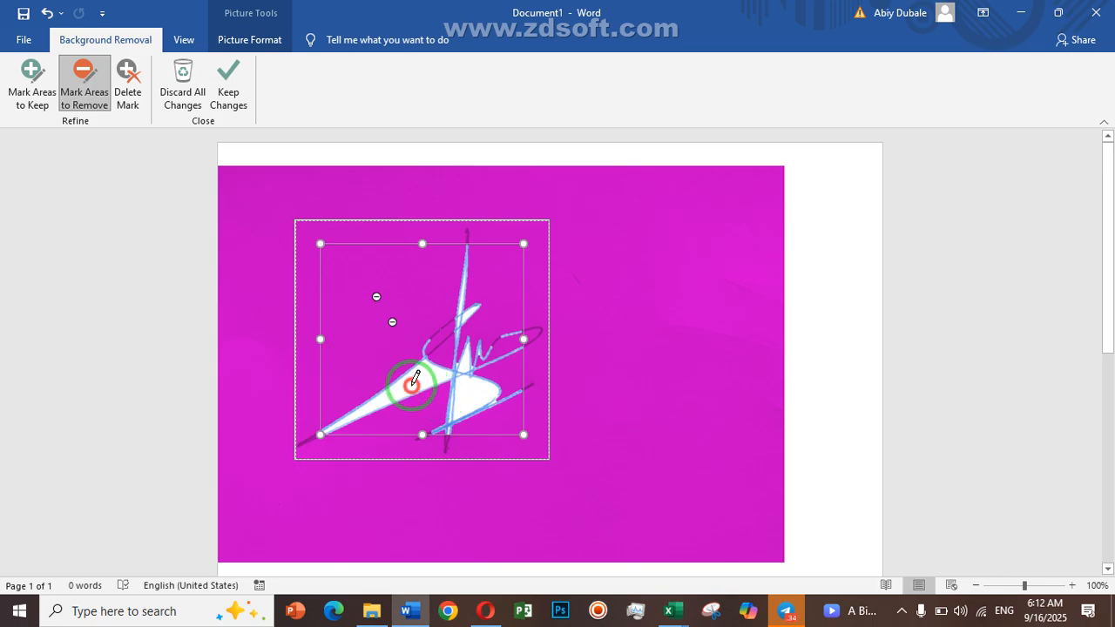
{"action": "left_click", "coordinate": [475, 395]}
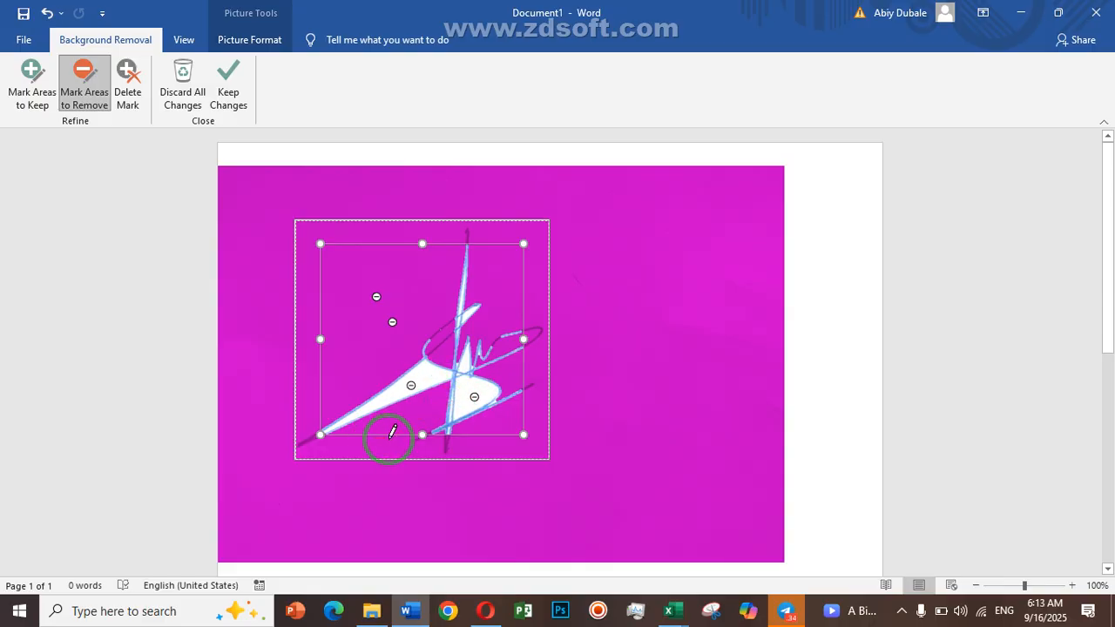
Step: Mark the remaining white gaps along the signature's vertical stroke, upper loop and central crossings as areas to remove
{"action": "left_click_drag", "start_coordinate": [438, 397], "coordinate": [448, 366]}
{"action": "left_click", "coordinate": [467, 313]}
{"action": "left_click", "coordinate": [462, 299]}
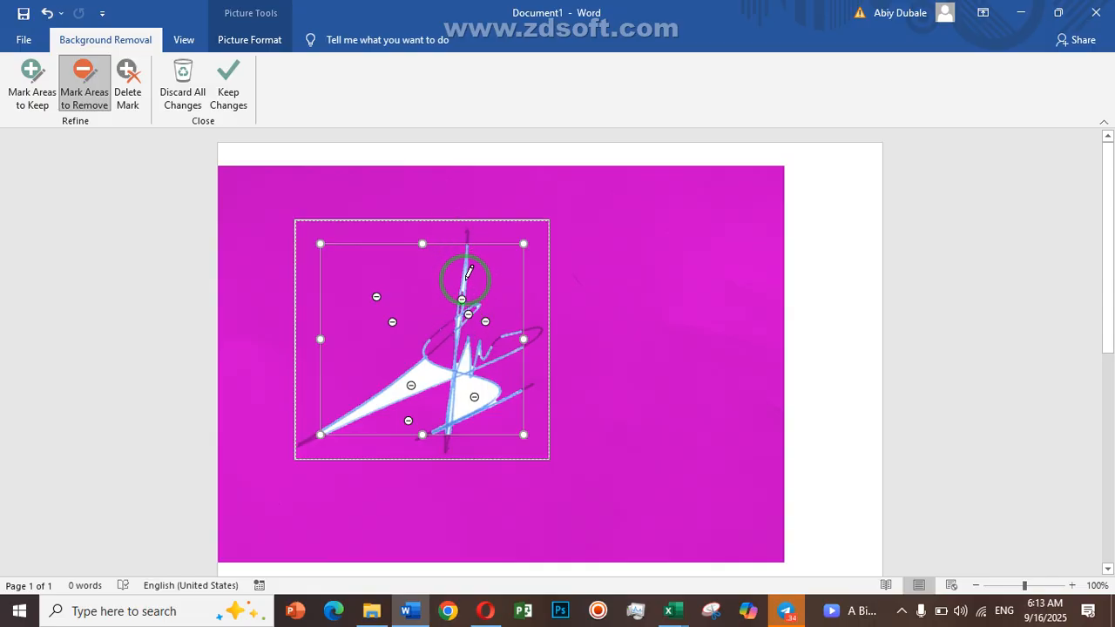
{"action": "left_click", "coordinate": [462, 284]}
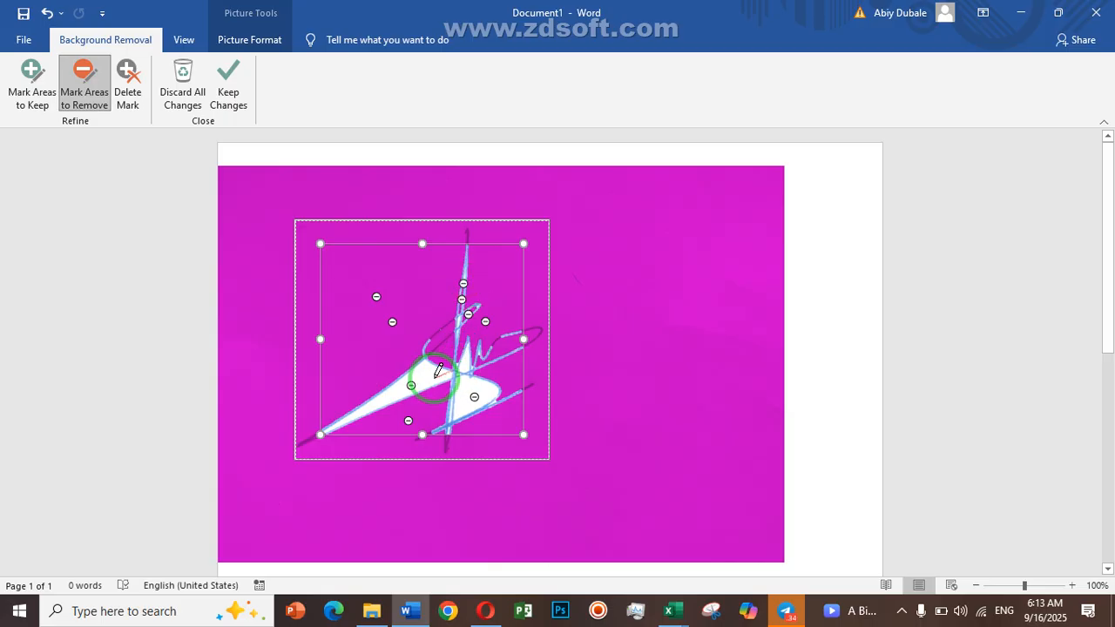
{"action": "left_click", "coordinate": [433, 379]}
{"action": "mouse_move", "coordinate": [471, 392]}
{"action": "left_mouse_down"}
{"action": "mouse_move", "coordinate": [491, 391]}
{"action": "mouse_move", "coordinate": [535, 319]}
{"action": "mouse_move", "coordinate": [431, 367]}
{"action": "left_mouse_up"}
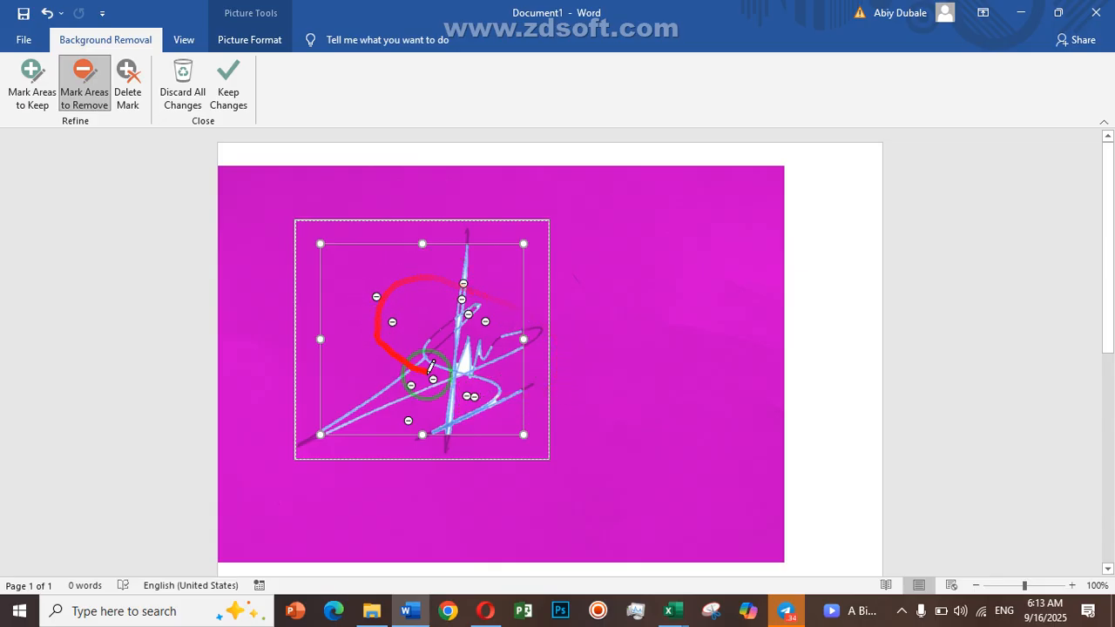
{"action": "left_click", "coordinate": [465, 362]}
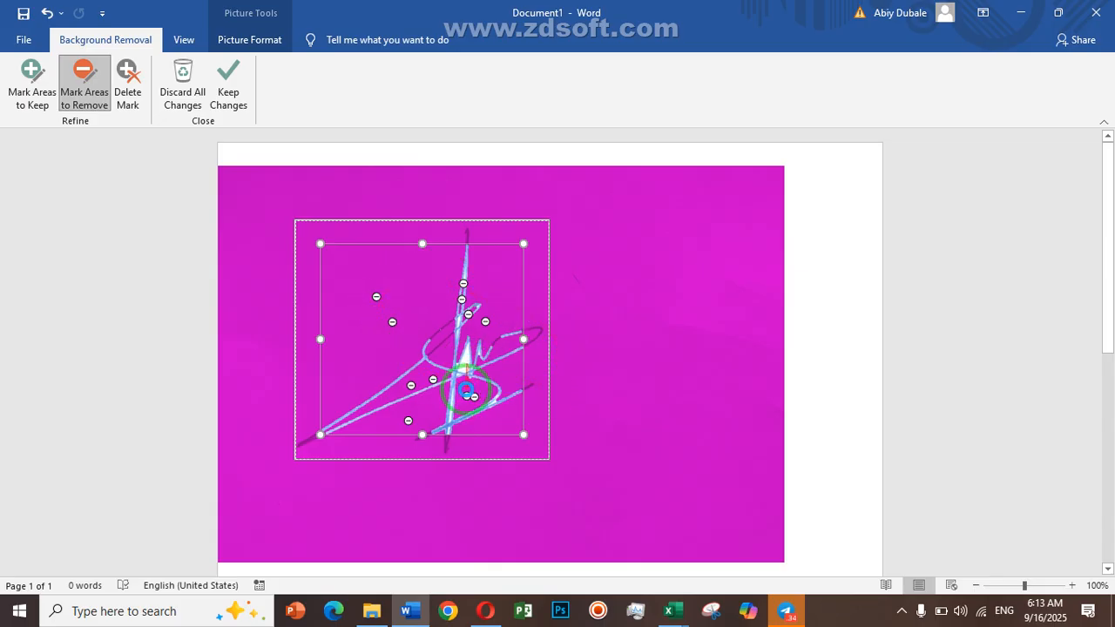
{"action": "left_click", "coordinate": [471, 386]}
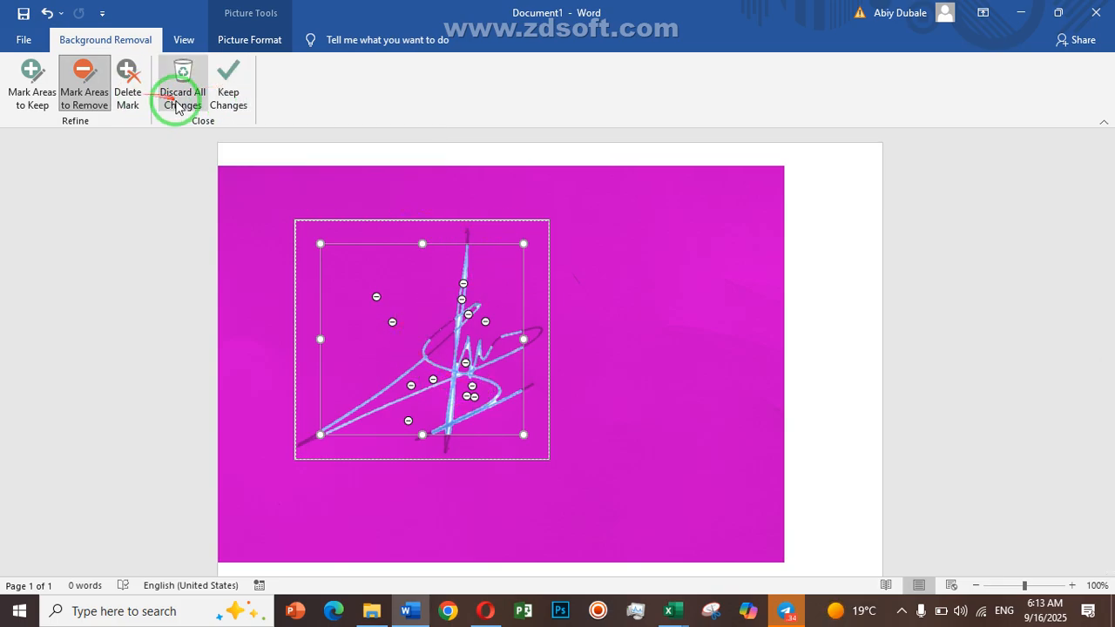
Step: Keep the background removal changes and inspect the resulting signature picture with and without selection
{"action": "left_click", "coordinate": [127, 91]}
{"action": "left_click", "coordinate": [228, 87]}
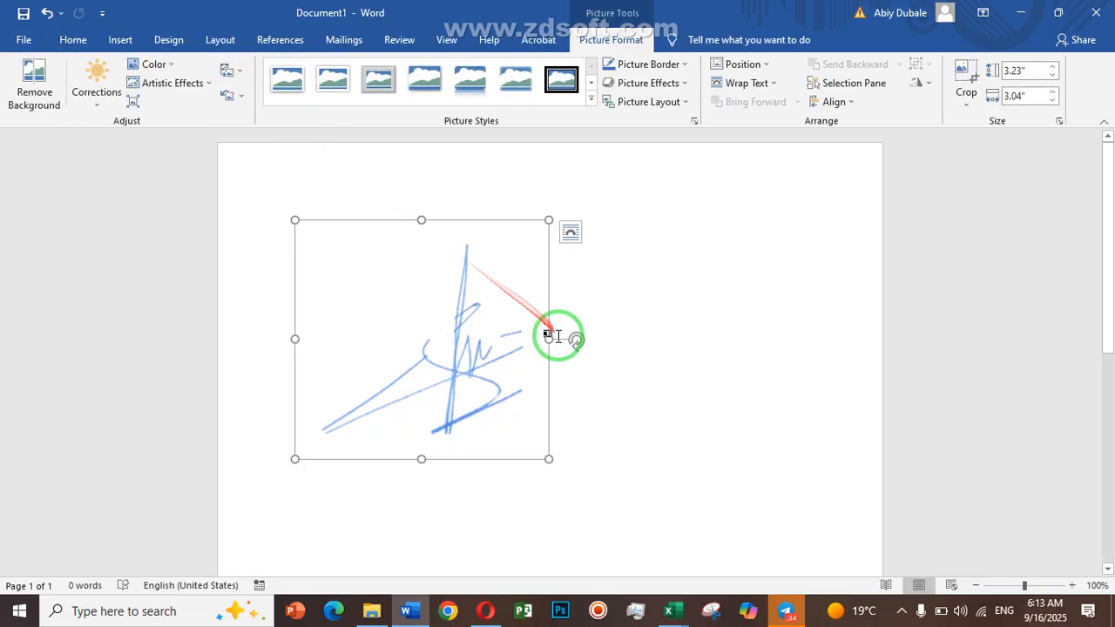
{"action": "left_click", "coordinate": [597, 388]}
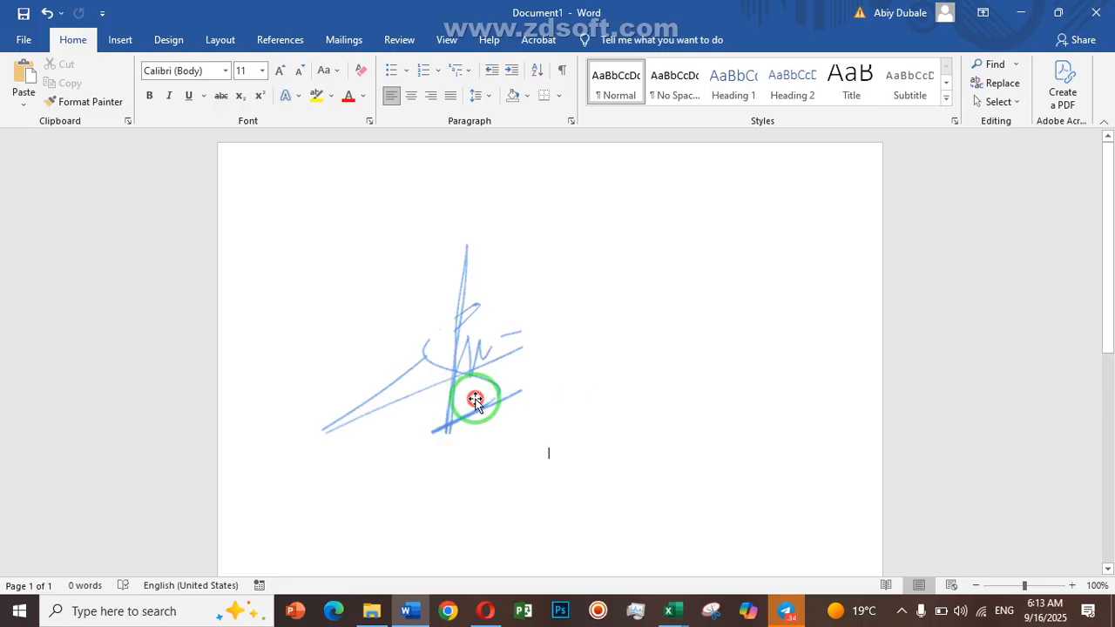
{"action": "left_click", "coordinate": [475, 399]}
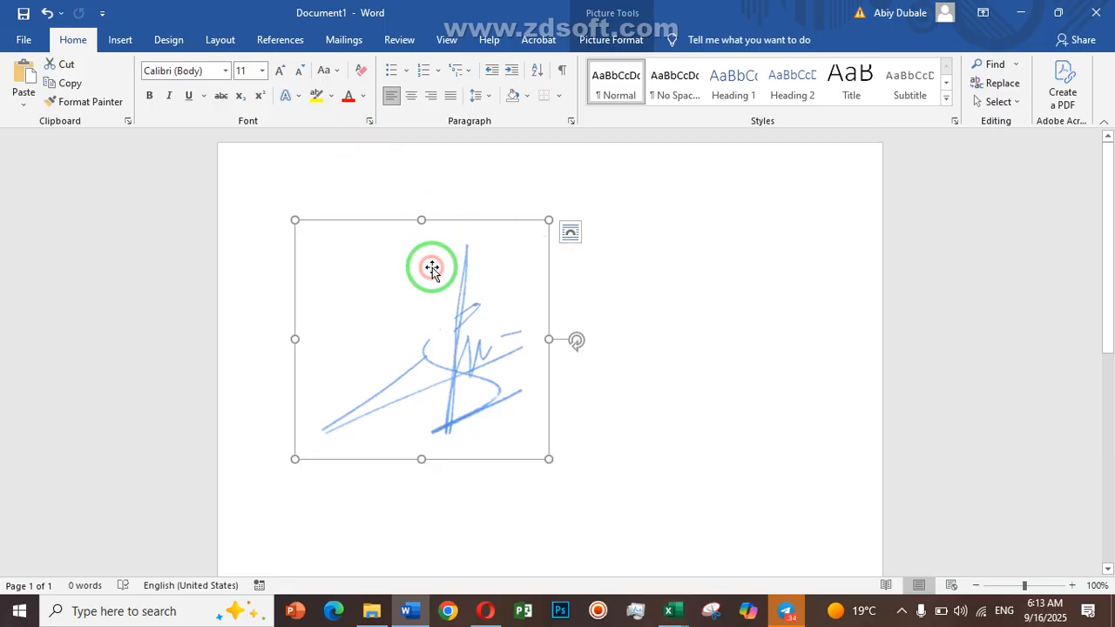
Step: Undo the kept background removal and the removal marks on the signature picture one after another
{"action": "left_click", "coordinate": [48, 14]}
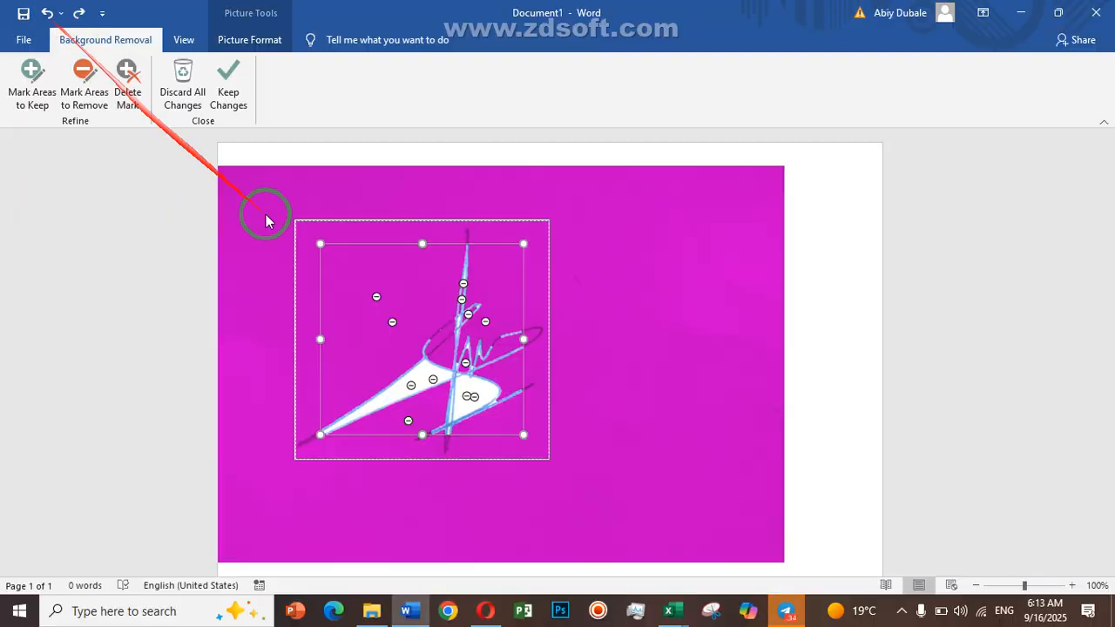
{"action": "left_click", "coordinate": [47, 14]}
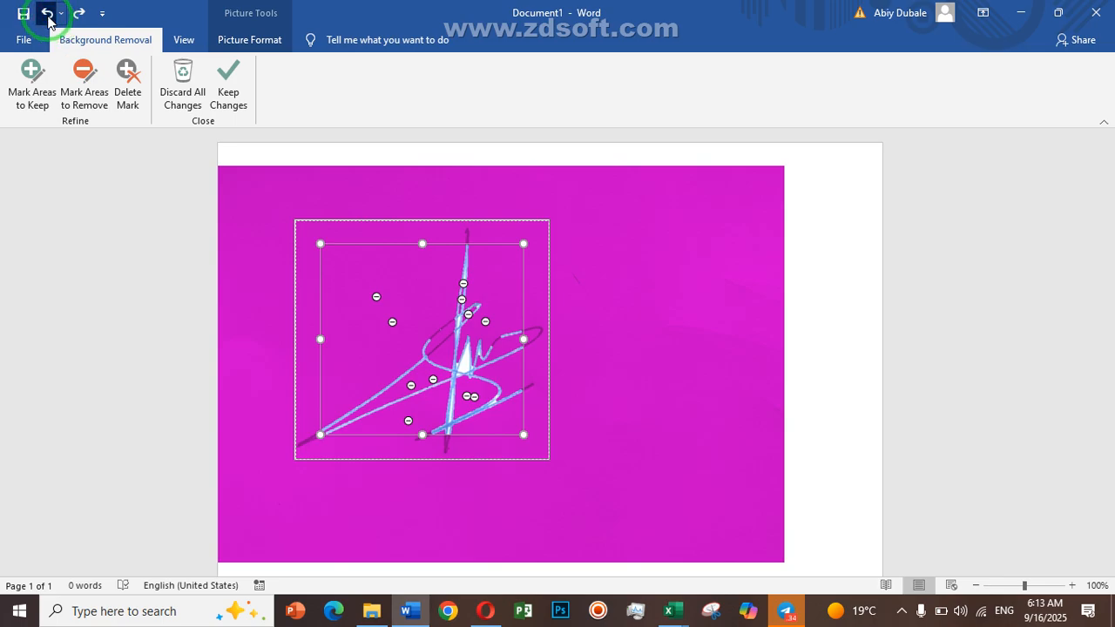
{"action": "left_click", "coordinate": [47, 14]}
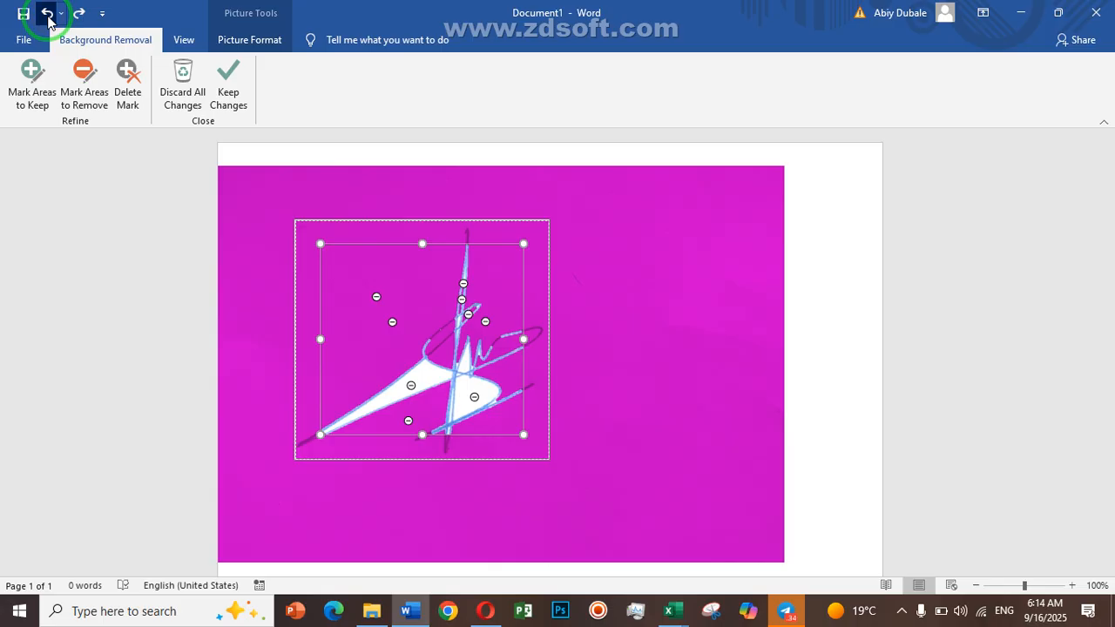
{"action": "left_click", "coordinate": [48, 15]}
{"action": "left_click", "coordinate": [48, 14]}
{"action": "left_click", "coordinate": [48, 15]}
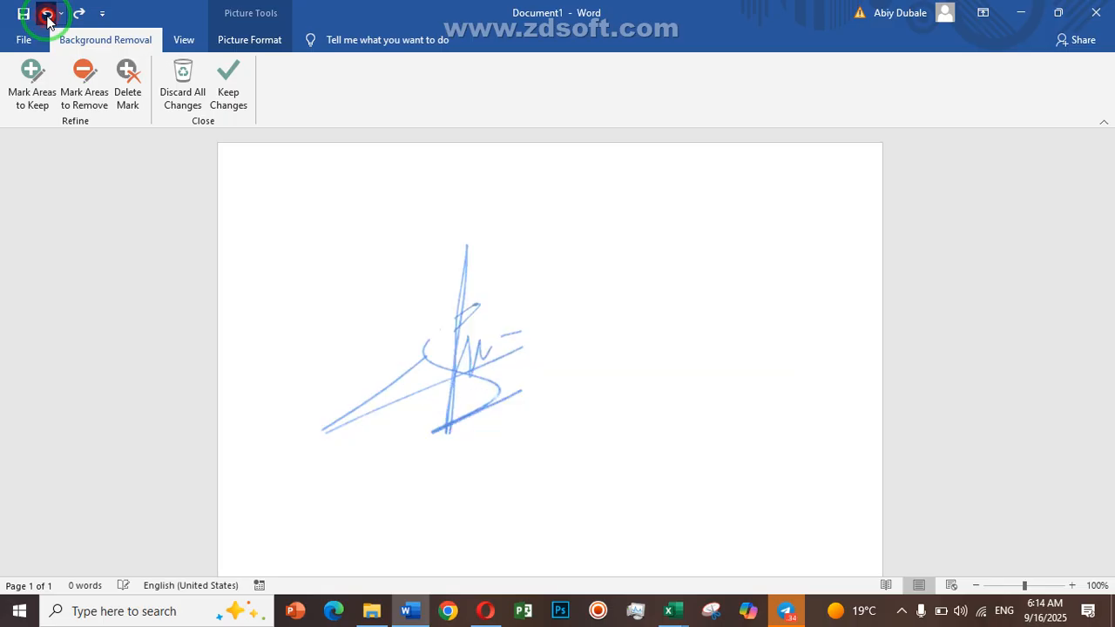
{"action": "left_click", "coordinate": [48, 15]}
{"action": "left_click", "coordinate": [48, 14]}
{"action": "left_click", "coordinate": [48, 14]}
{"action": "left_click", "coordinate": [48, 16]}
Step: Undo the brightness correction and the earlier crop and rotation adjustments of the signature picture
{"action": "left_click", "coordinate": [436, 375]}
{"action": "left_click", "coordinate": [466, 359]}
{"action": "key", "text": "ctrl+z"}
{"action": "key", "text": "ctrl+z"}
{"action": "key", "text": "ctrl+z"}
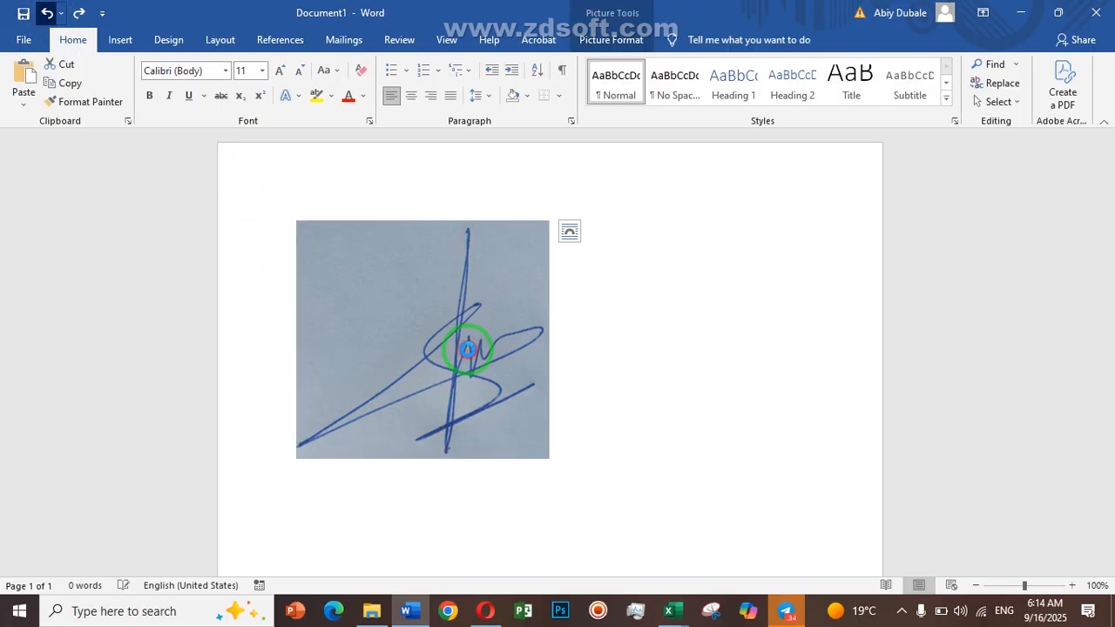
{"action": "key", "text": "ctrl+z"}
{"action": "key", "text": "ctrl+z"}
{"action": "key", "text": "ctrl+z"}
{"action": "key", "text": "ctrl+z"}
{"action": "key", "text": "ctrl+z"}
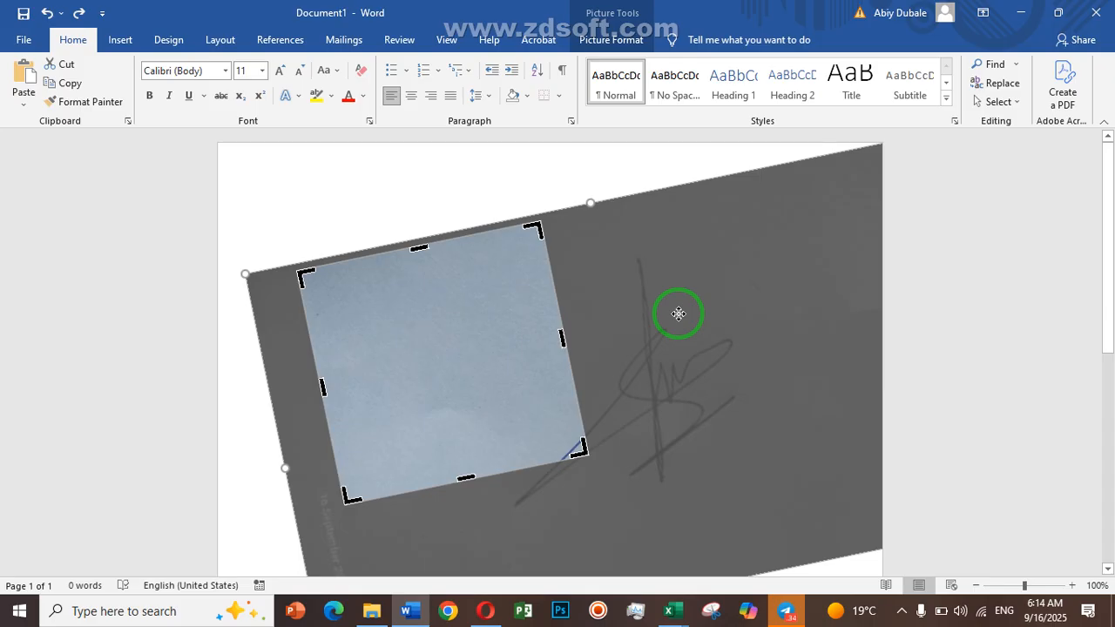
Step: Redo the rotation, the crop around the signature and the brightness correction
{"action": "left_click", "coordinate": [77, 12]}
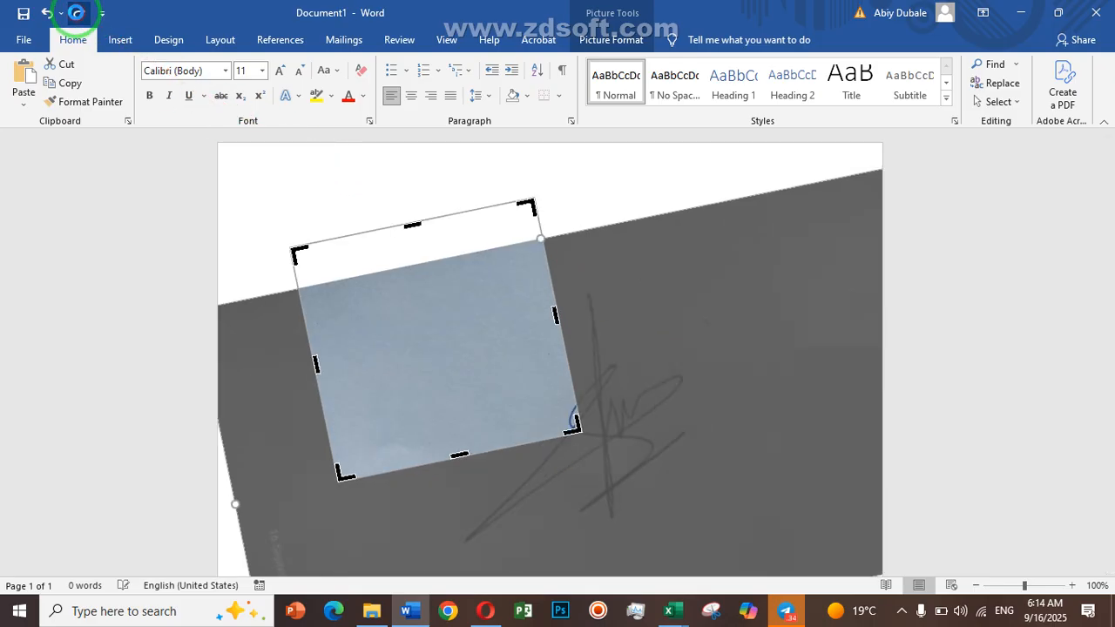
{"action": "left_click", "coordinate": [79, 14]}
{"action": "left_click", "coordinate": [77, 13]}
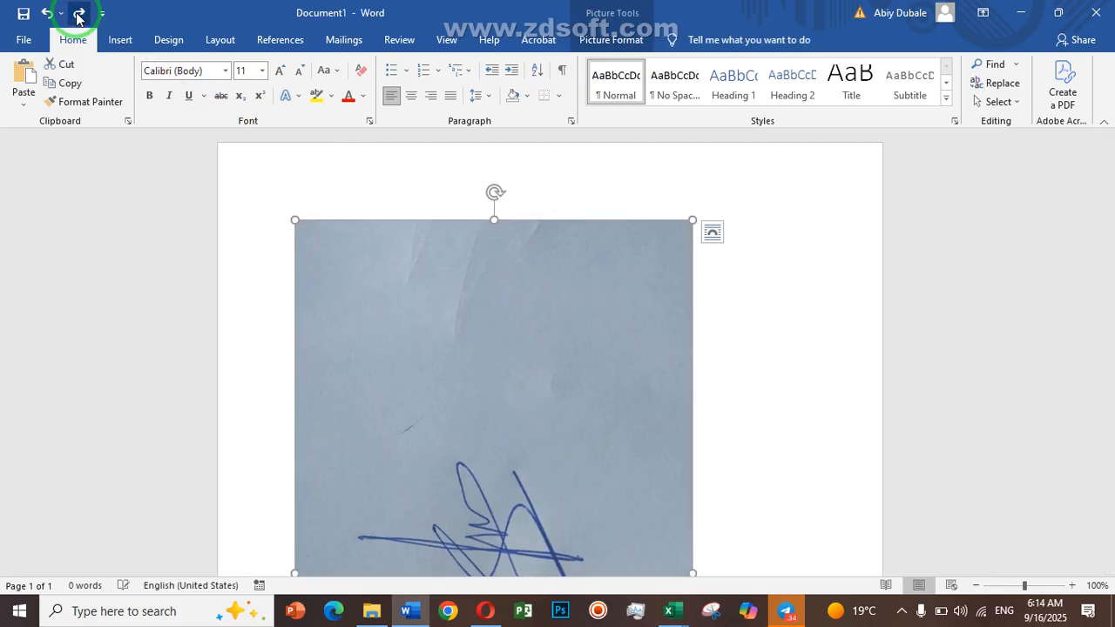
{"action": "left_click", "coordinate": [79, 14]}
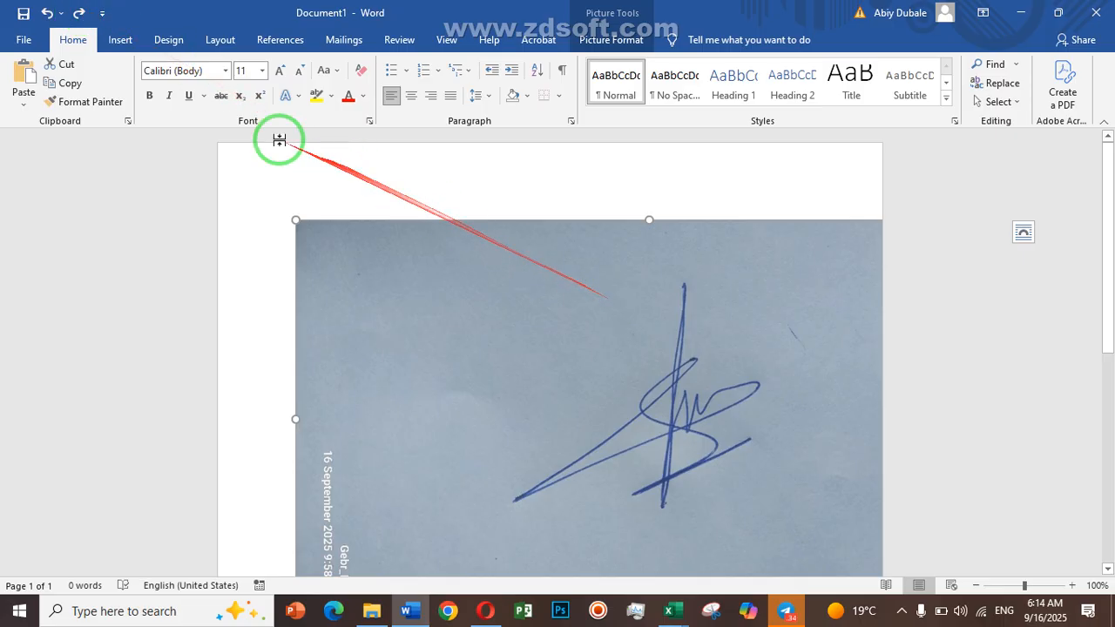
{"action": "left_click", "coordinate": [80, 14]}
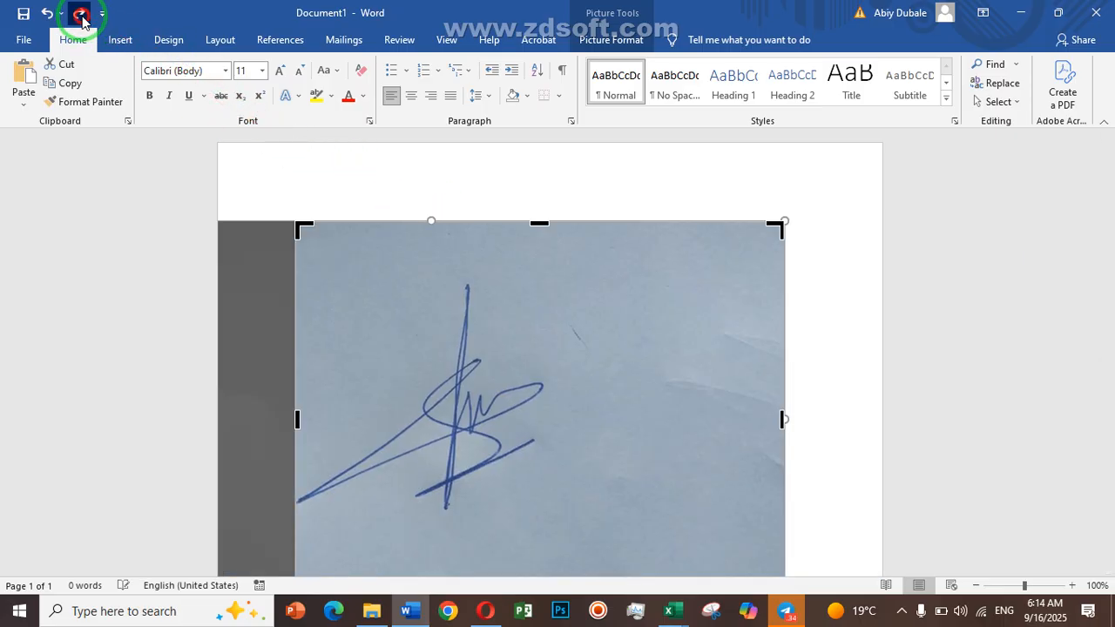
{"action": "left_click", "coordinate": [80, 14]}
{"action": "left_click", "coordinate": [81, 14]}
{"action": "left_click", "coordinate": [81, 14]}
{"action": "left_click", "coordinate": [81, 14]}
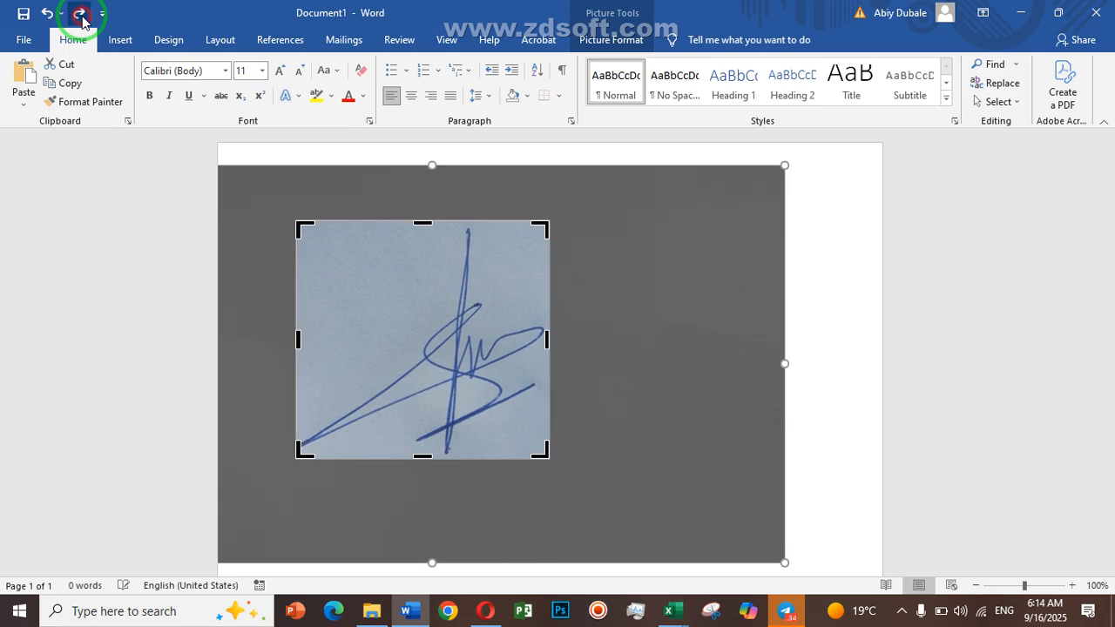
{"action": "left_click", "coordinate": [81, 13]}
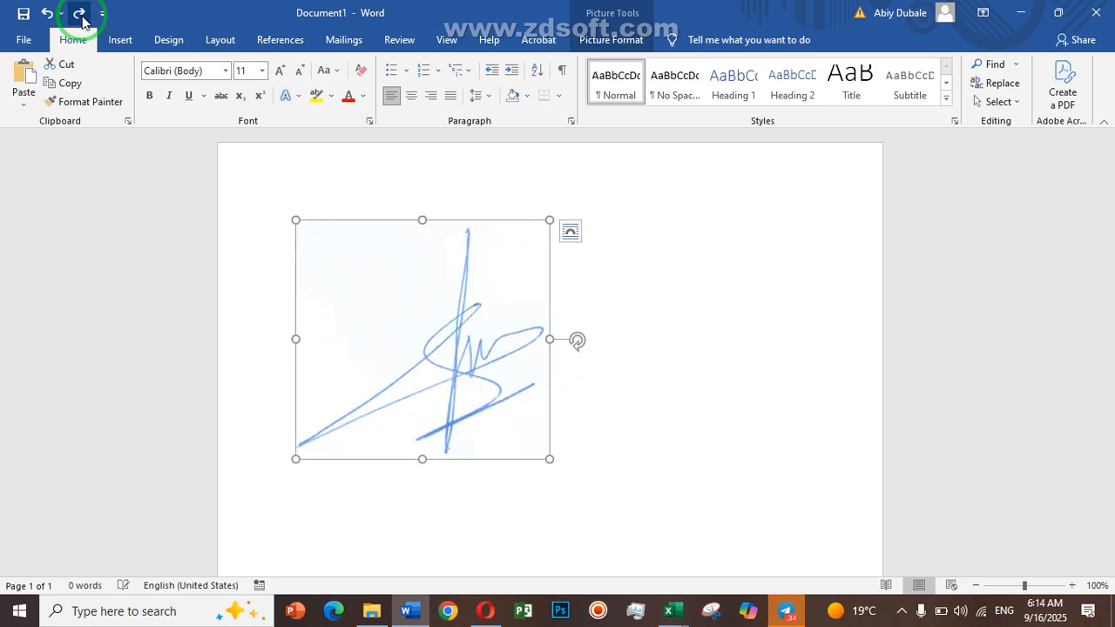
Step: Start Remove Background on the brightened signature picture and enlarge the selection frame to enclose nearly all of the signature's strokes
{"action": "left_click", "coordinate": [473, 338]}
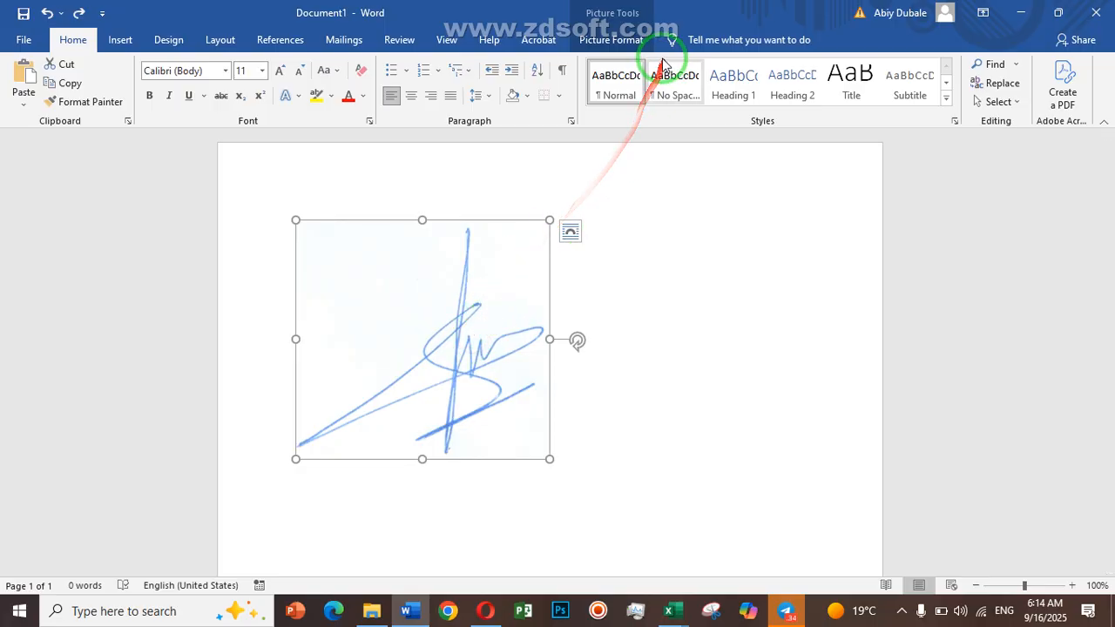
{"action": "left_click", "coordinate": [611, 40]}
{"action": "left_click", "coordinate": [53, 93]}
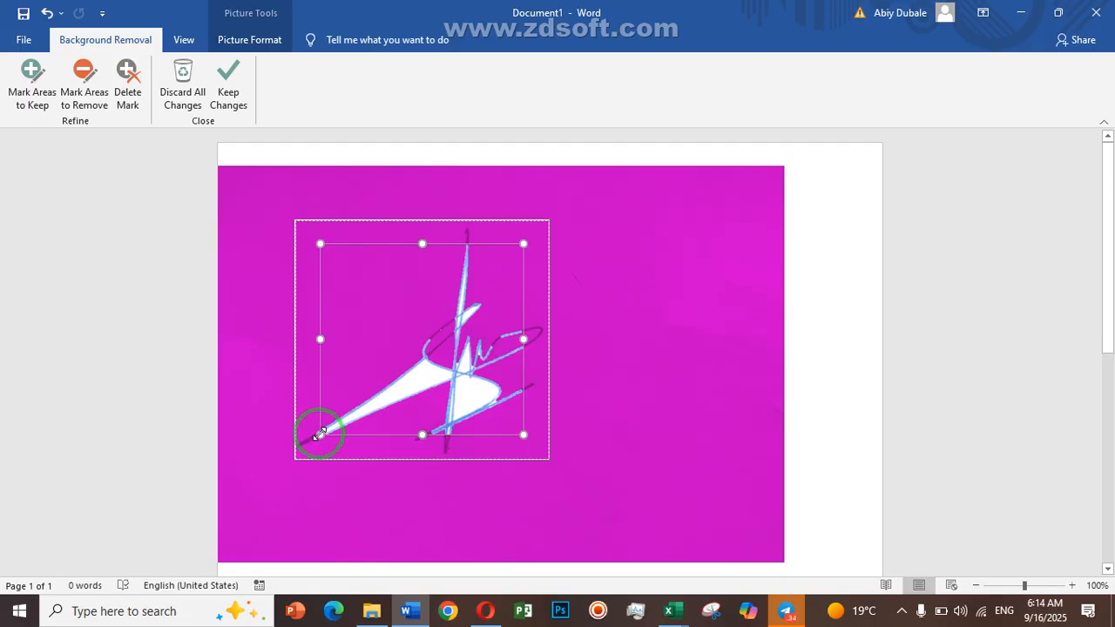
{"action": "left_click_drag", "start_coordinate": [321, 433], "coordinate": [300, 447]}
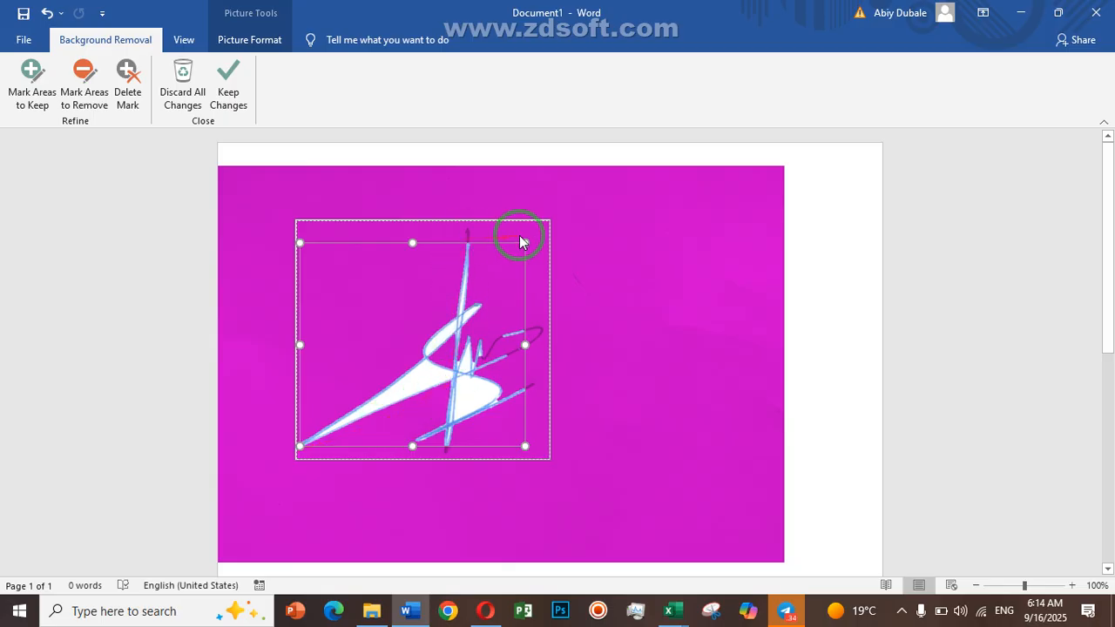
{"action": "left_click_drag", "start_coordinate": [526, 242], "coordinate": [529, 226]}
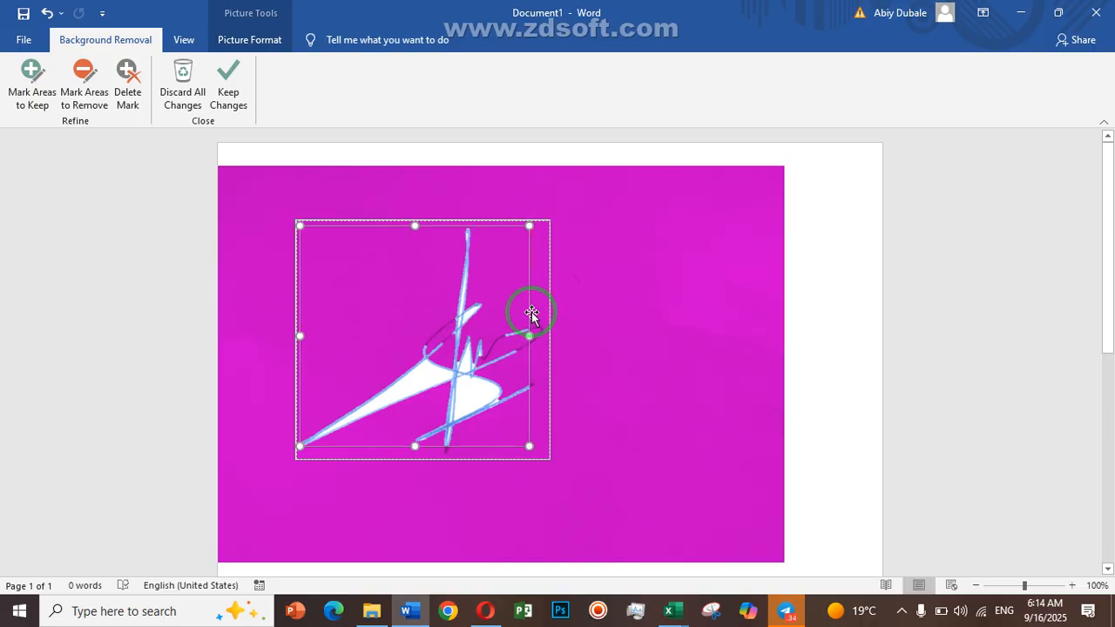
{"action": "left_click", "coordinate": [529, 347]}
{"action": "left_click_drag", "start_coordinate": [528, 335], "coordinate": [548, 337]}
{"action": "mouse_move", "coordinate": [528, 377]}
{"action": "left_mouse_down"}
{"action": "mouse_move", "coordinate": [486, 406]}
{"action": "mouse_move", "coordinate": [454, 376]}
{"action": "left_mouse_up"}
{"action": "mouse_move", "coordinate": [436, 335]}
{"action": "left_mouse_down"}
{"action": "mouse_move", "coordinate": [443, 319]}
{"action": "mouse_move", "coordinate": [538, 334]}
{"action": "mouse_move", "coordinate": [519, 406]}
{"action": "left_mouse_up"}
{"action": "left_click_drag", "start_coordinate": [369, 307], "coordinate": [369, 307]}
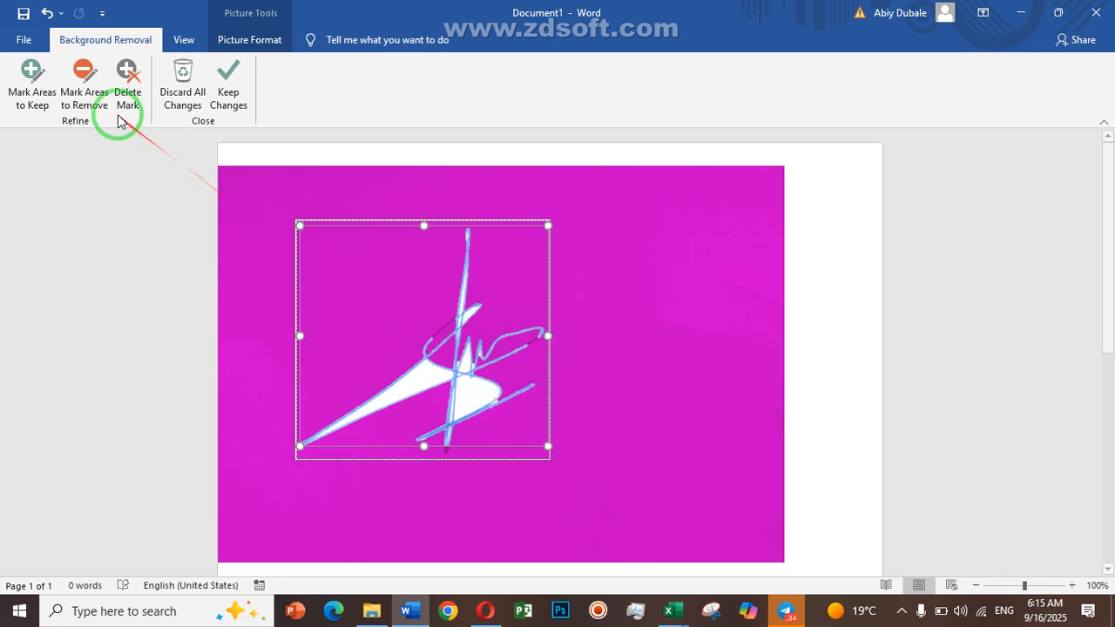
Step: Mark the white areas inside the signature's long left loop and its lower right loop for removal
{"action": "left_click", "coordinate": [76, 91]}
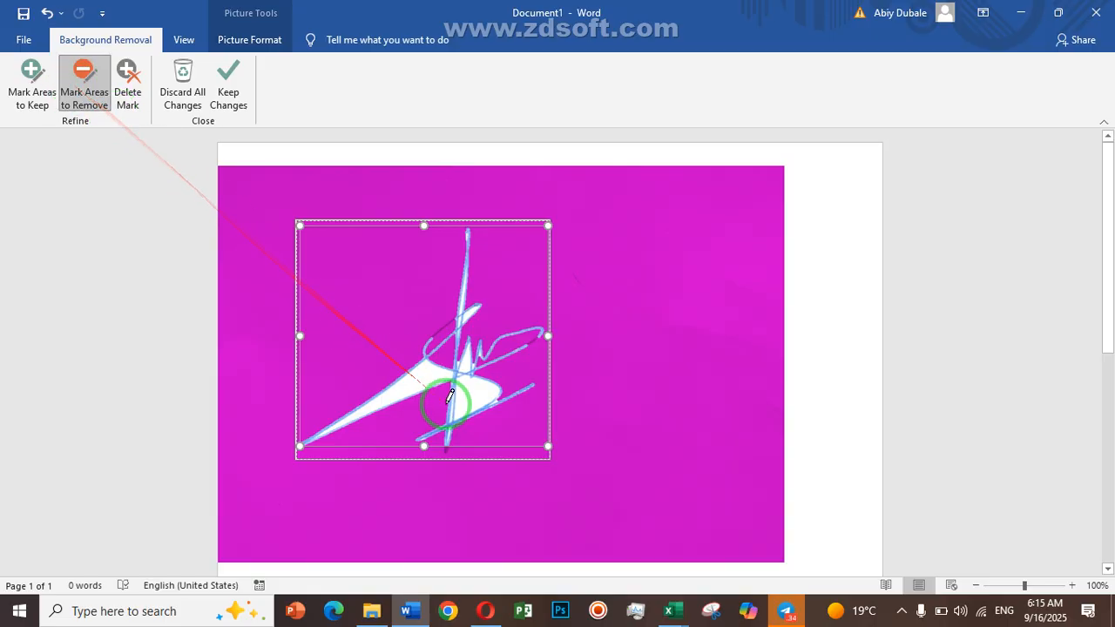
{"action": "left_click", "coordinate": [427, 378]}
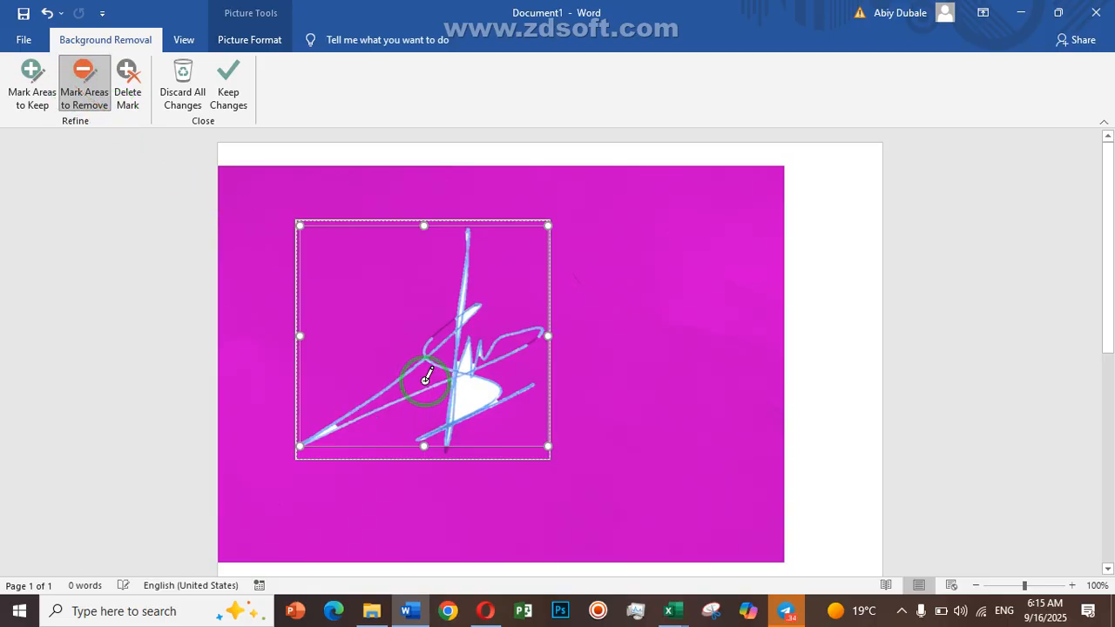
{"action": "left_click", "coordinate": [330, 431]}
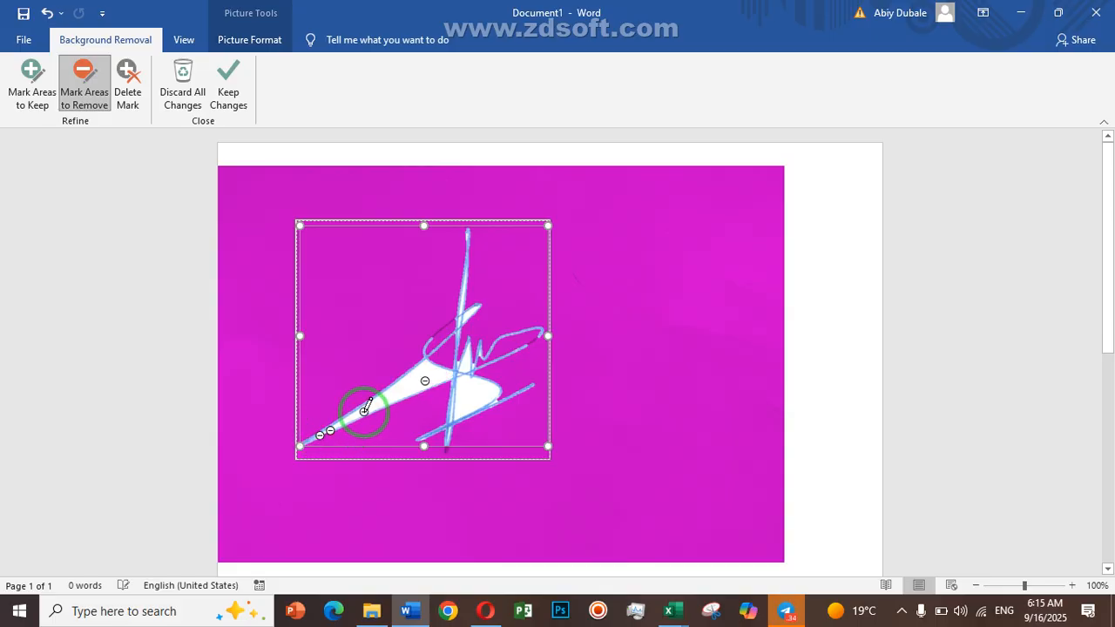
{"action": "left_click", "coordinate": [391, 395]}
{"action": "left_click", "coordinate": [416, 384]}
{"action": "left_click", "coordinate": [475, 397]}
{"action": "left_click", "coordinate": [467, 404]}
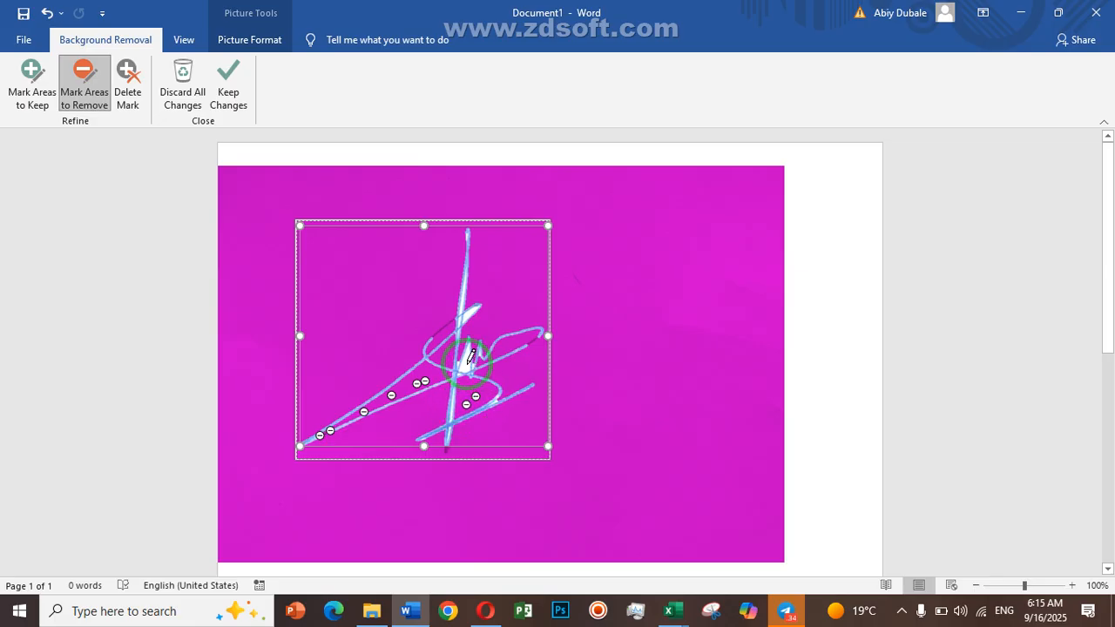
Step: Mark the white gaps at the signature's central crossing, upper loop and vertical stroke as areas to remove
{"action": "left_click", "coordinate": [467, 365]}
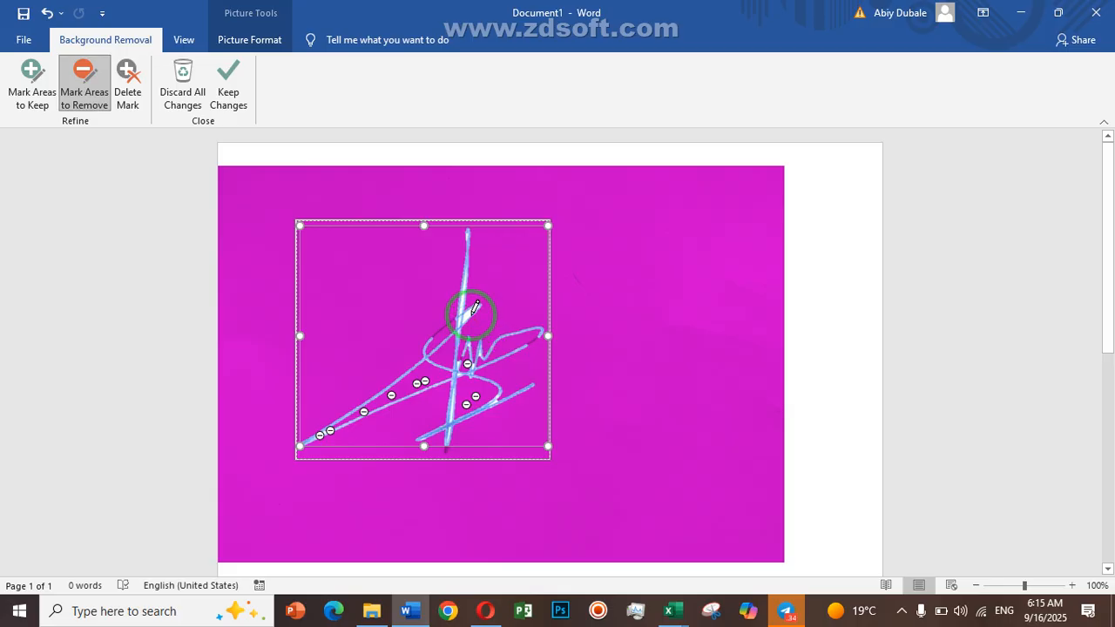
{"action": "left_click", "coordinate": [468, 315]}
{"action": "left_click", "coordinate": [463, 299]}
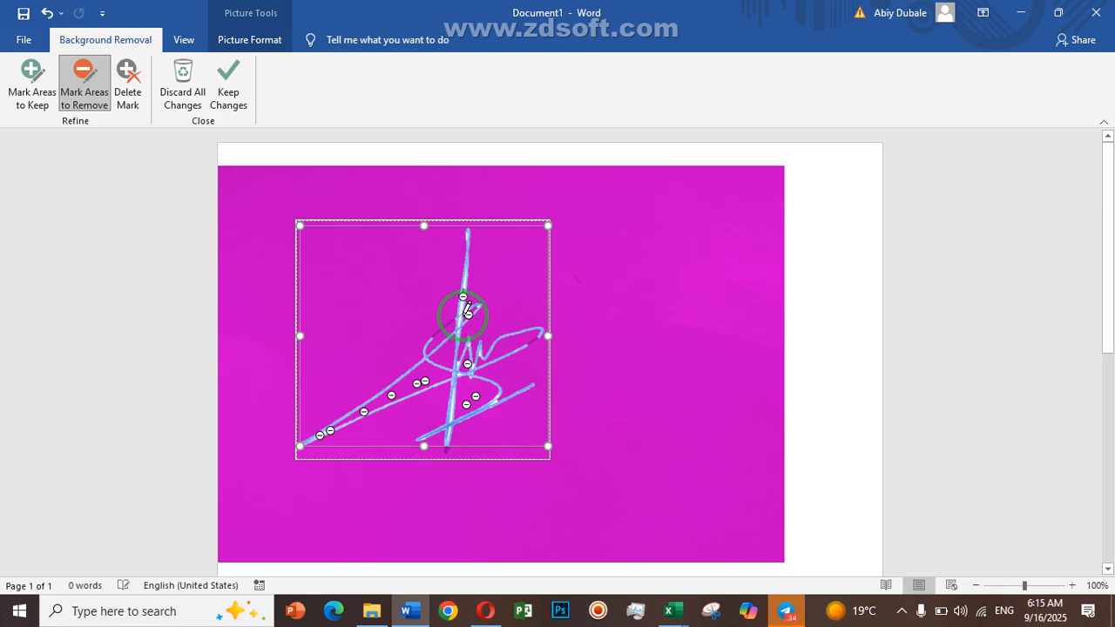
{"action": "left_click", "coordinate": [452, 416]}
Step: Keep the background removal changes and check the signature by deselecting and reselecting the picture
{"action": "left_click", "coordinate": [131, 91]}
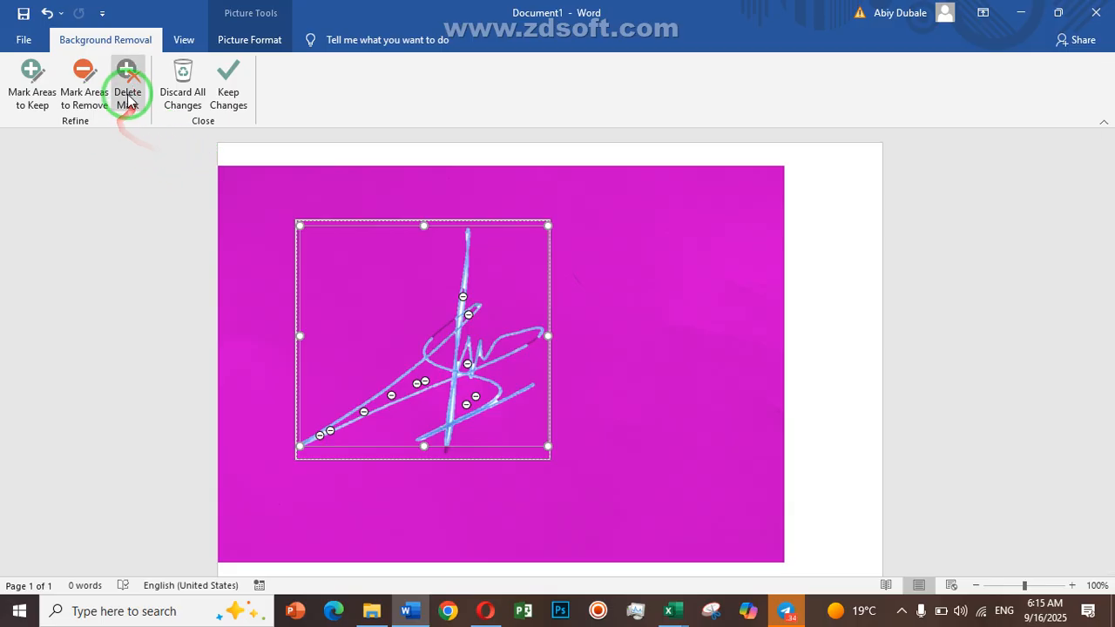
{"action": "left_click", "coordinate": [229, 74]}
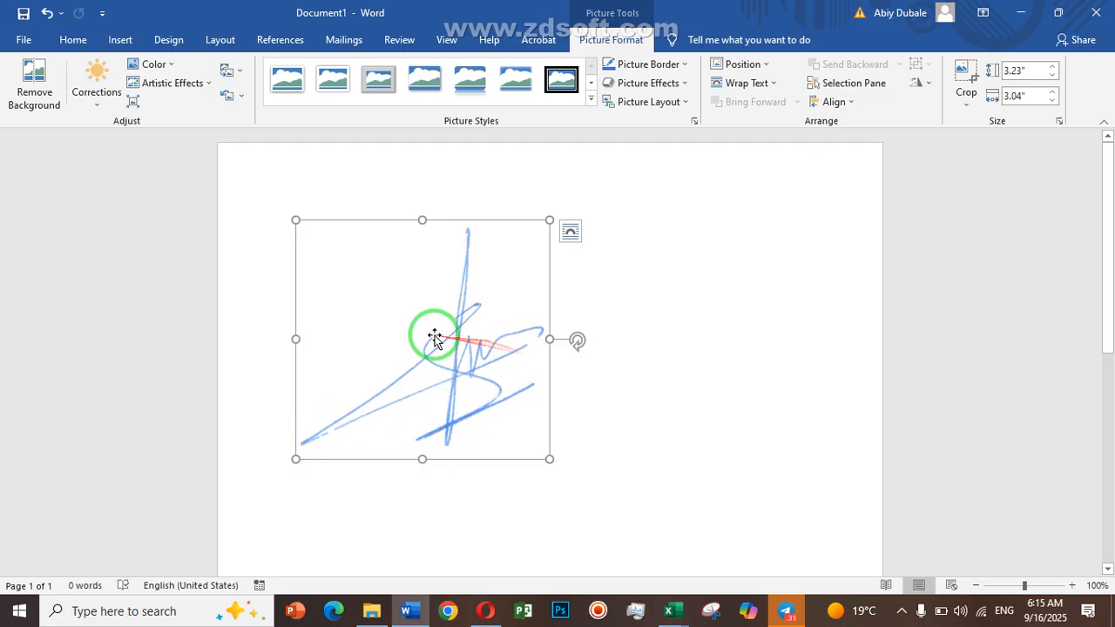
{"action": "left_click", "coordinate": [692, 359]}
{"action": "left_click", "coordinate": [443, 368]}
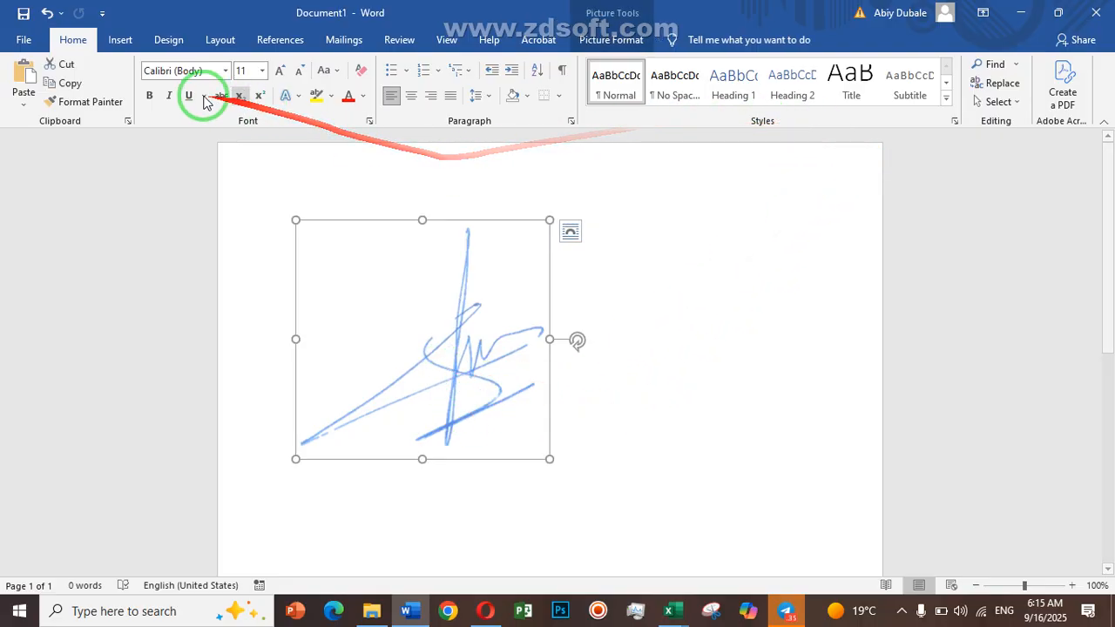
Step: Start adding a Microsoft Office Signature Line to the document
{"action": "left_click", "coordinate": [121, 41]}
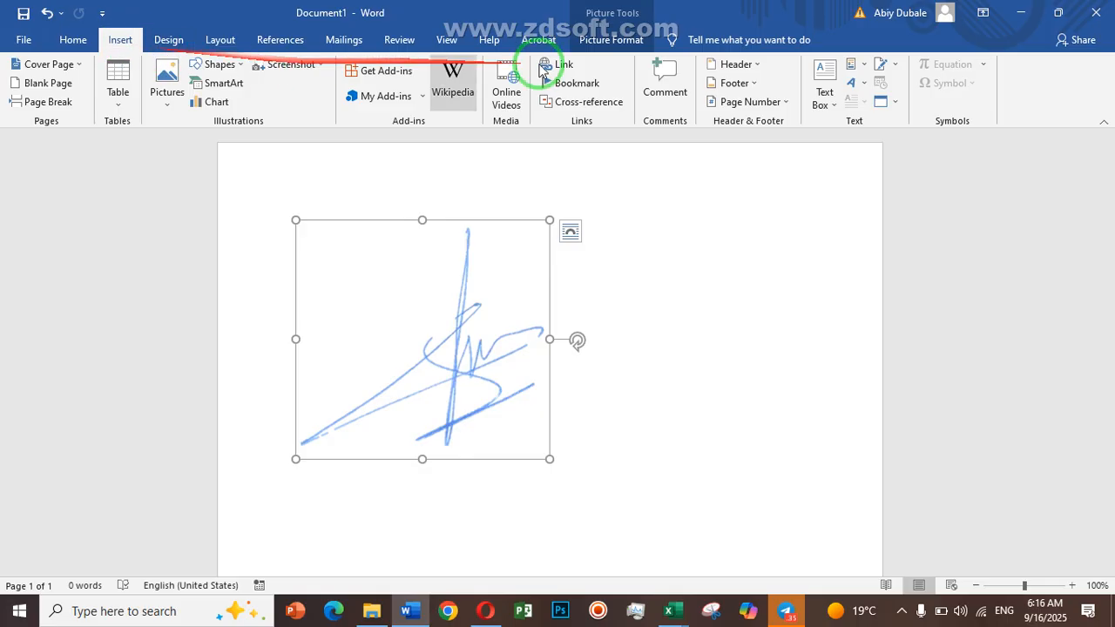
{"action": "left_click", "coordinate": [890, 70]}
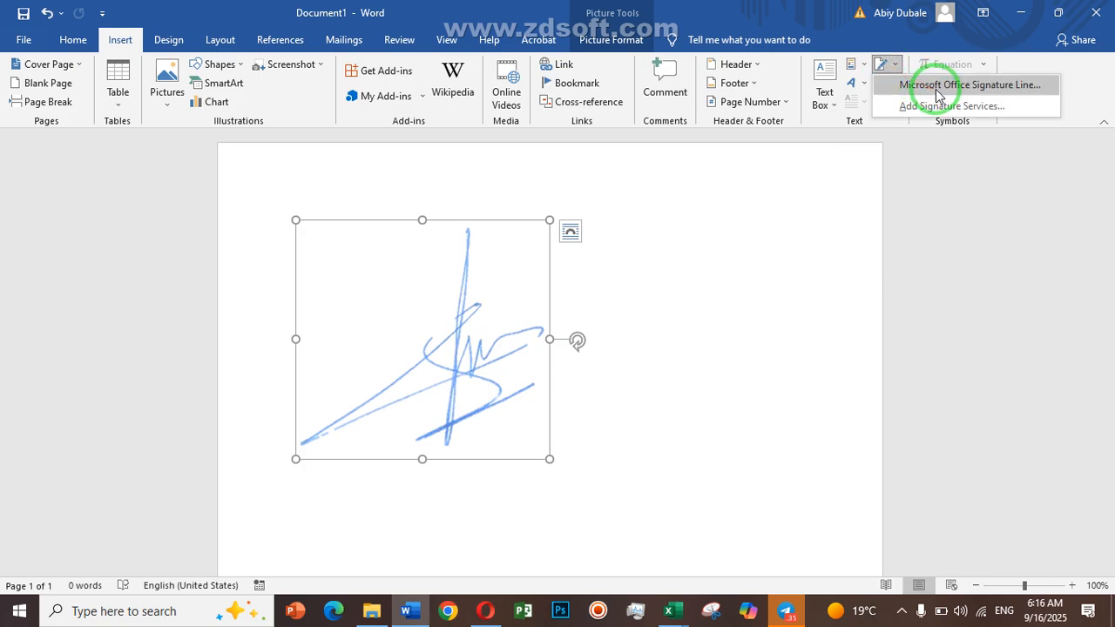
{"action": "left_click", "coordinate": [996, 85]}
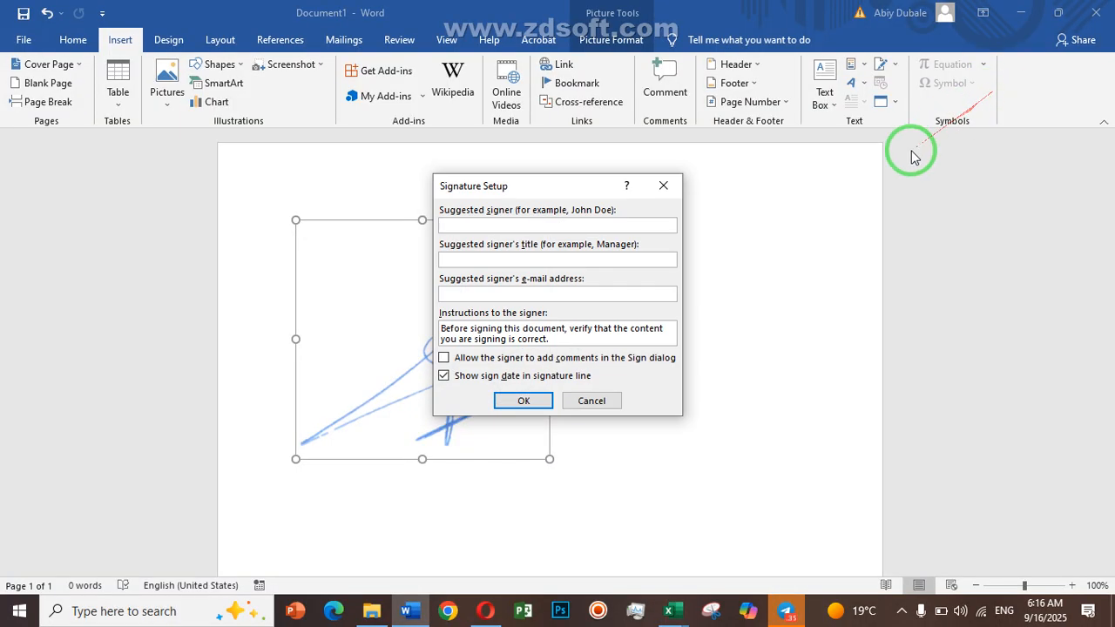
{"action": "left_click", "coordinate": [505, 223]}
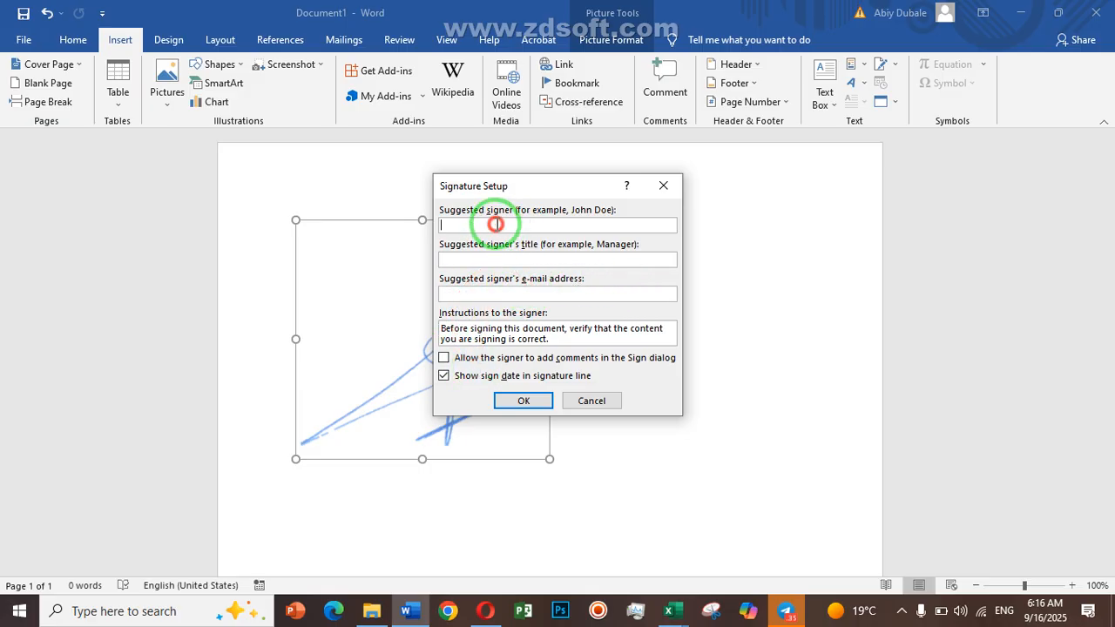
{"action": "left_click", "coordinate": [473, 360]}
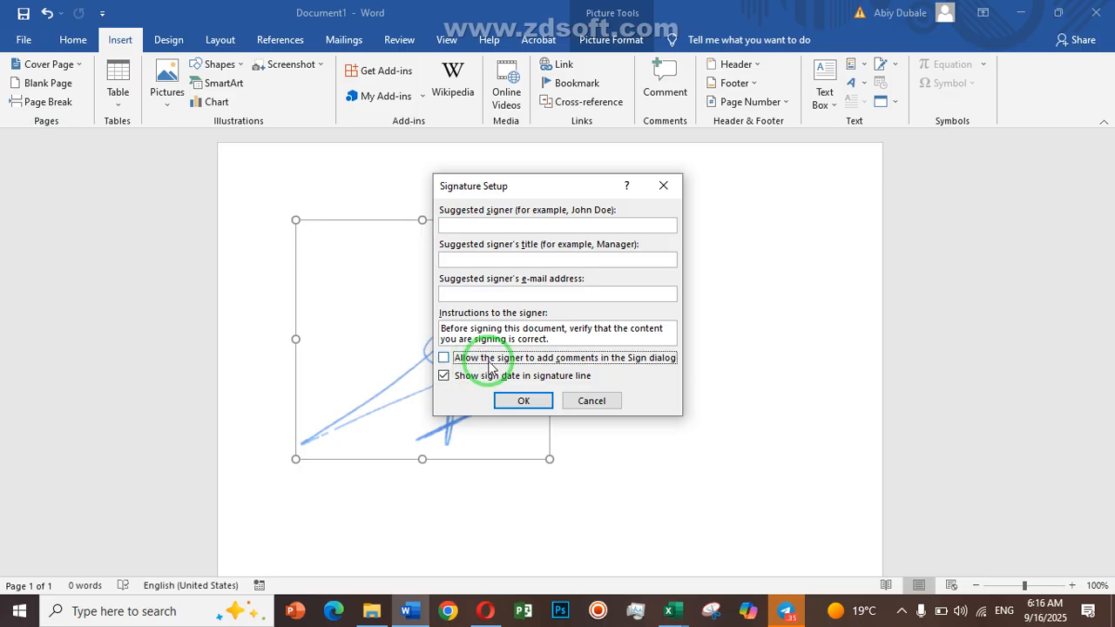
{"action": "left_click", "coordinate": [444, 358]}
{"action": "left_click", "coordinate": [444, 377]}
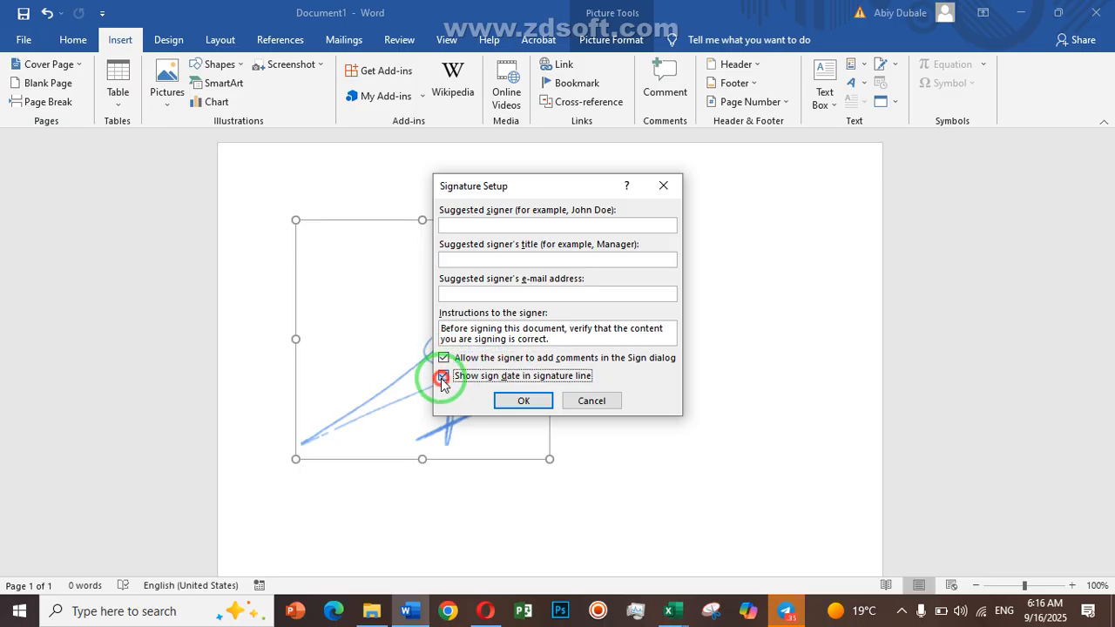
{"action": "left_click", "coordinate": [446, 359]}
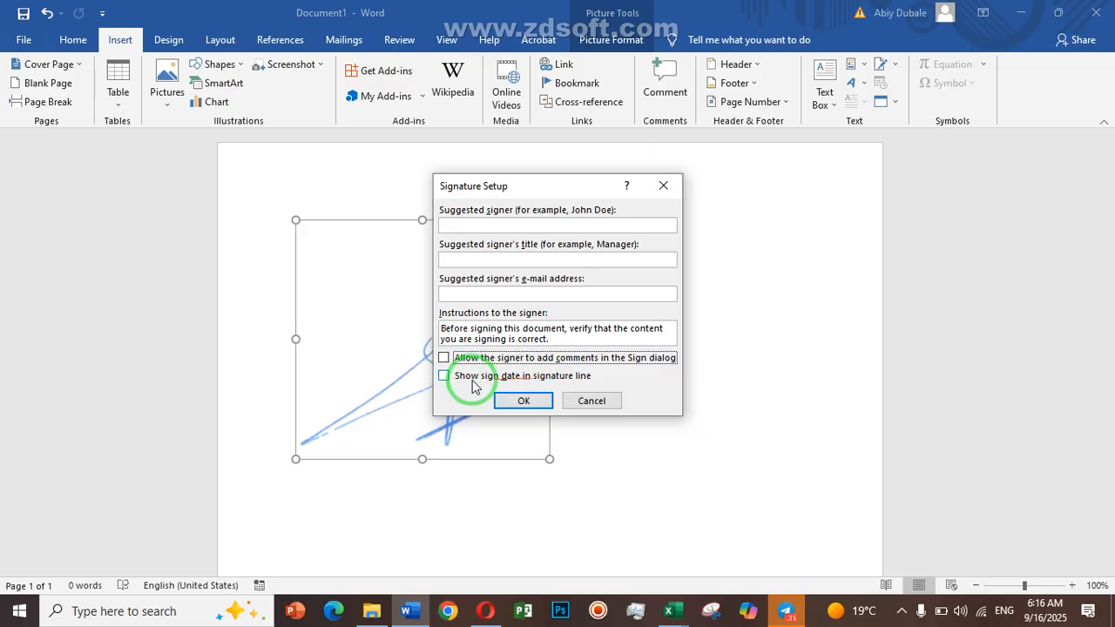
{"action": "left_click", "coordinate": [445, 377]}
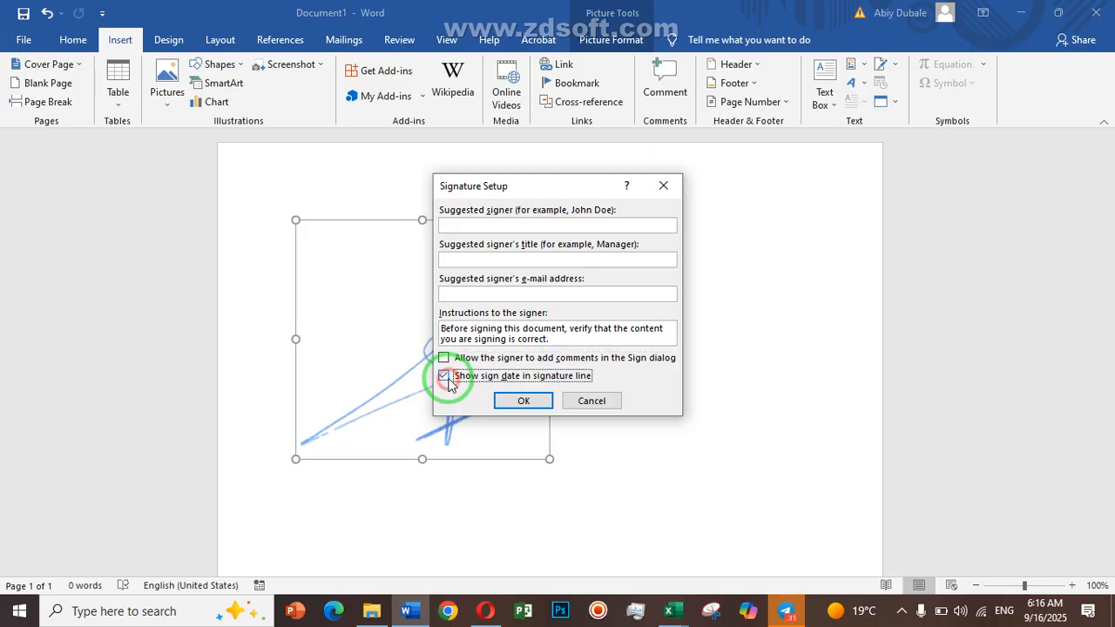
Step: Enter the suggested signer's name and the title "p.m", allow signer comments, and insert the signature line
{"action": "left_click", "coordinate": [460, 224]}
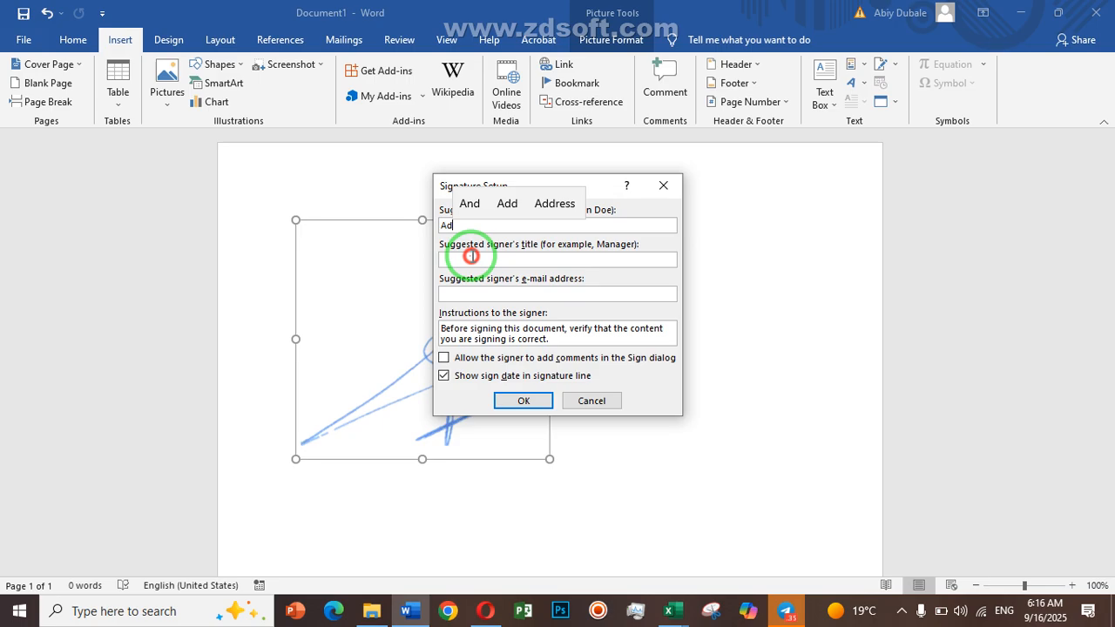
{"action": "left_click", "coordinate": [473, 257]}
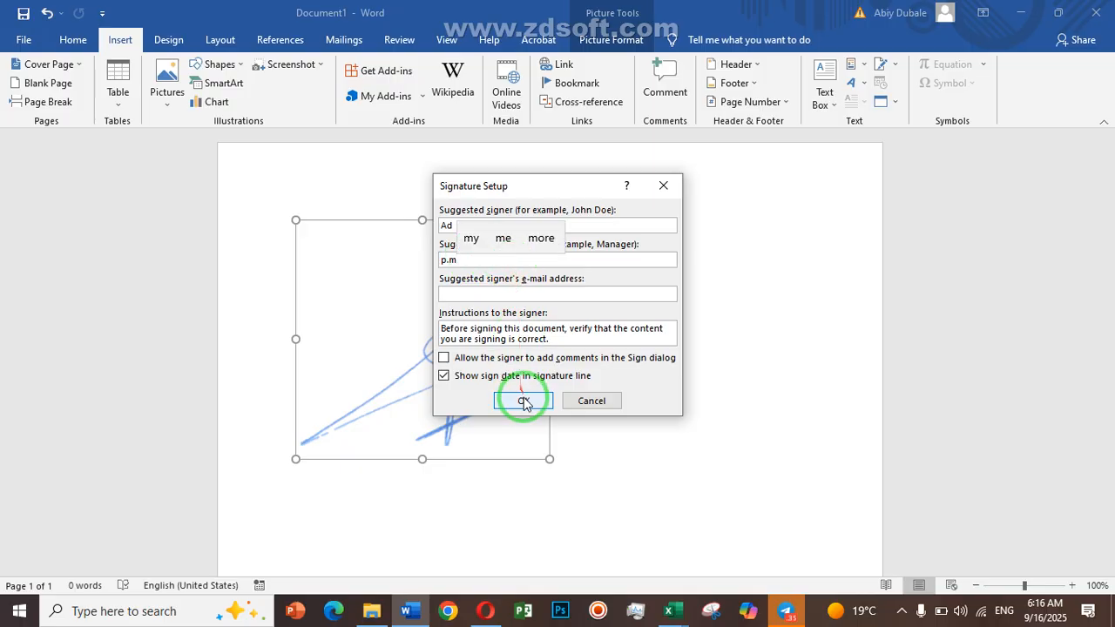
{"action": "left_click", "coordinate": [466, 355]}
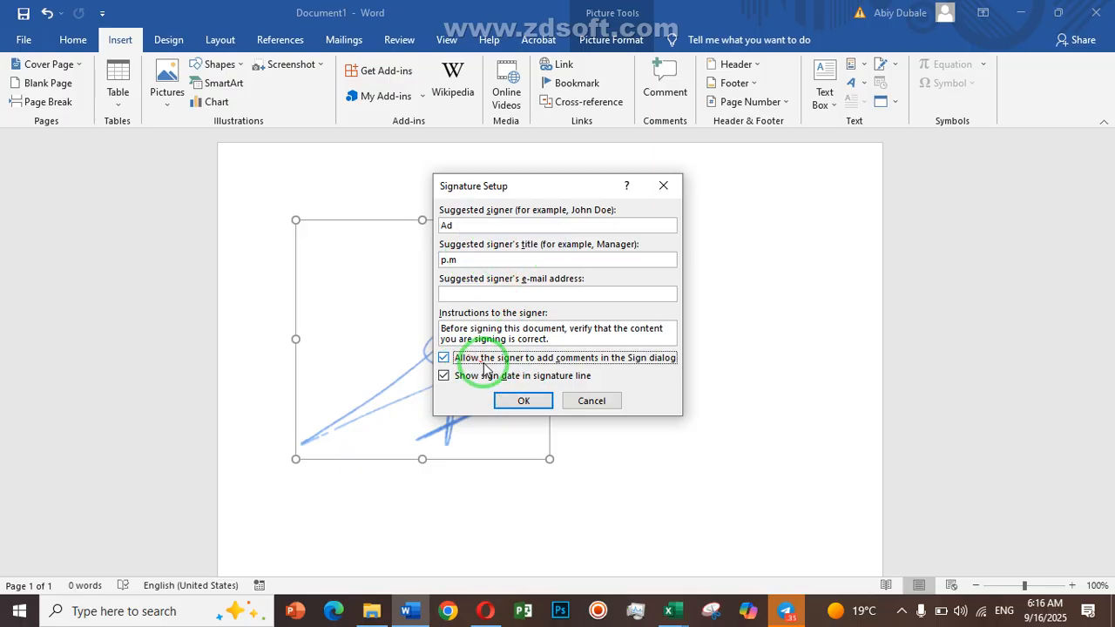
{"action": "left_click", "coordinate": [523, 402]}
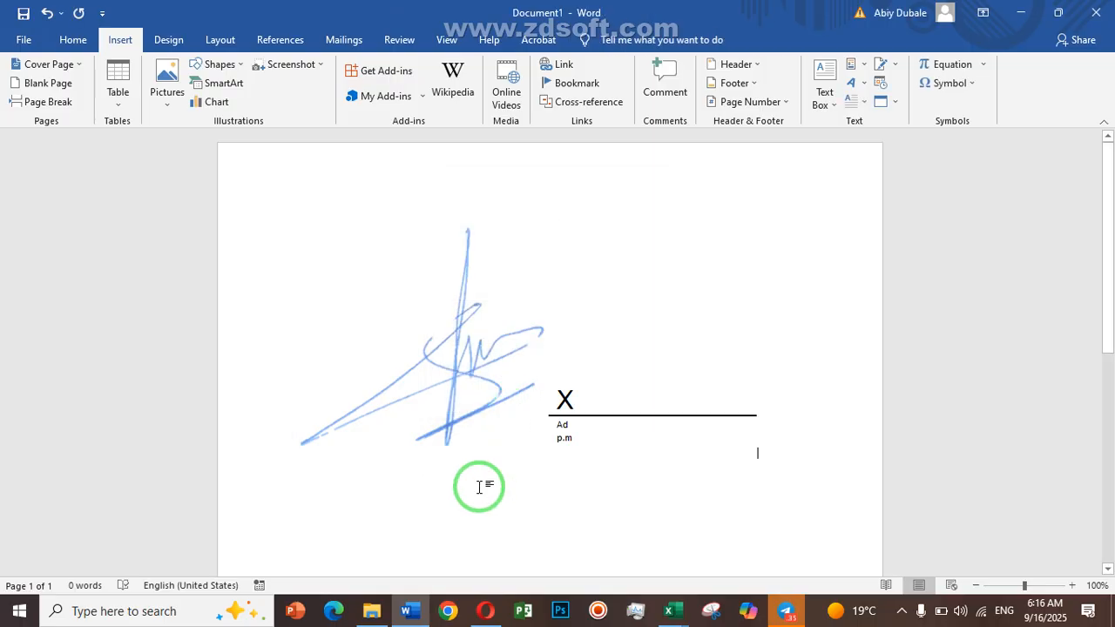
{"action": "left_click", "coordinate": [463, 366]}
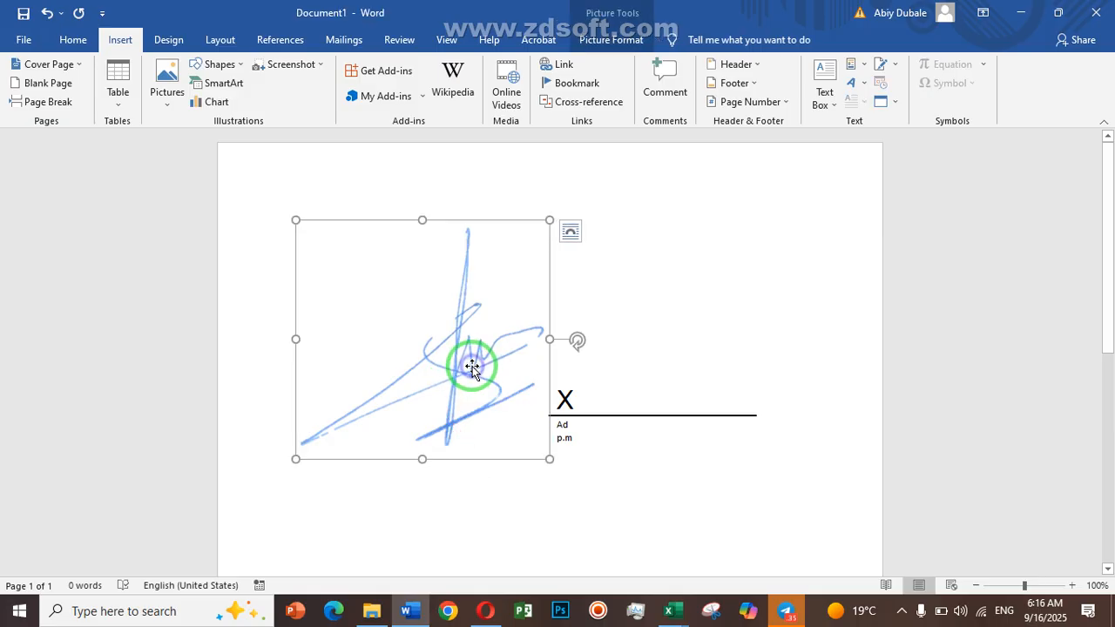
{"action": "right_click", "coordinate": [472, 369]}
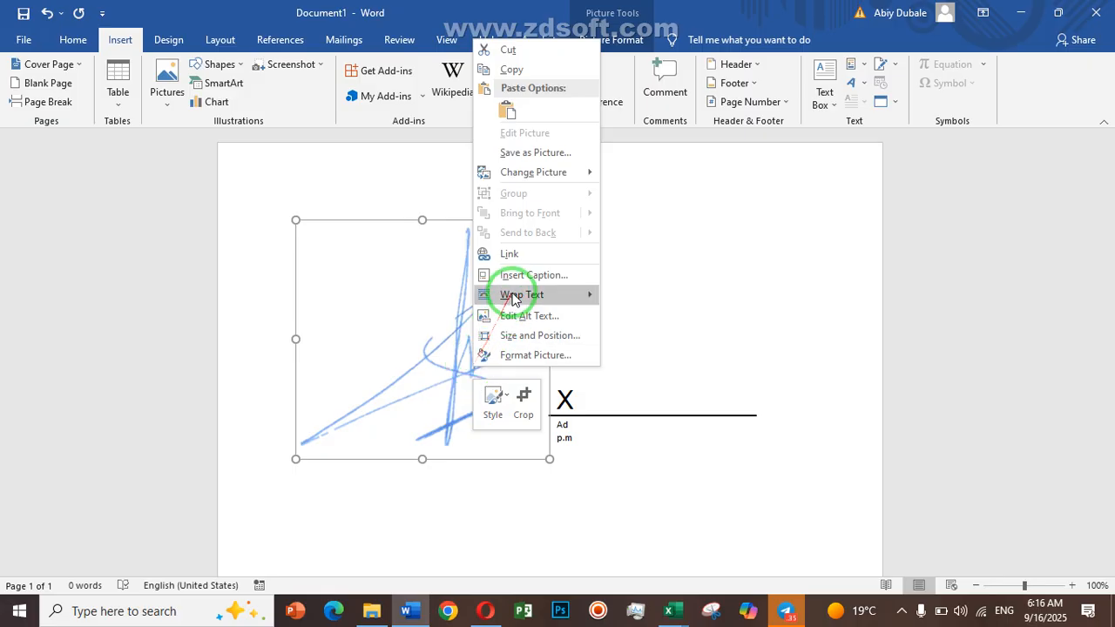
{"action": "mouse_move", "coordinate": [536, 293]}
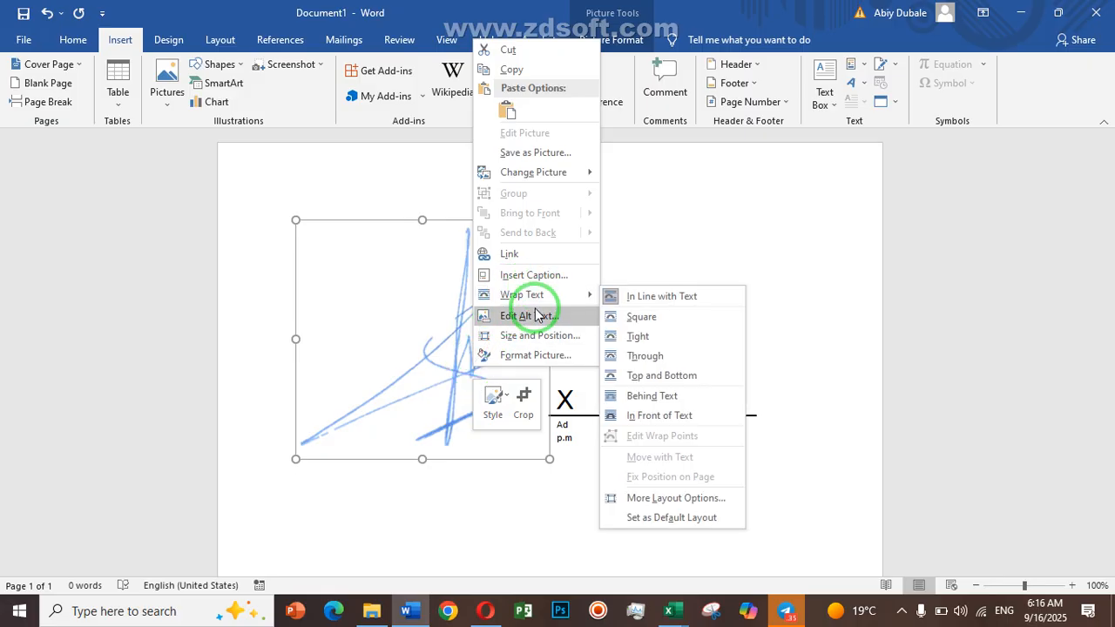
{"action": "left_click", "coordinate": [421, 396]}
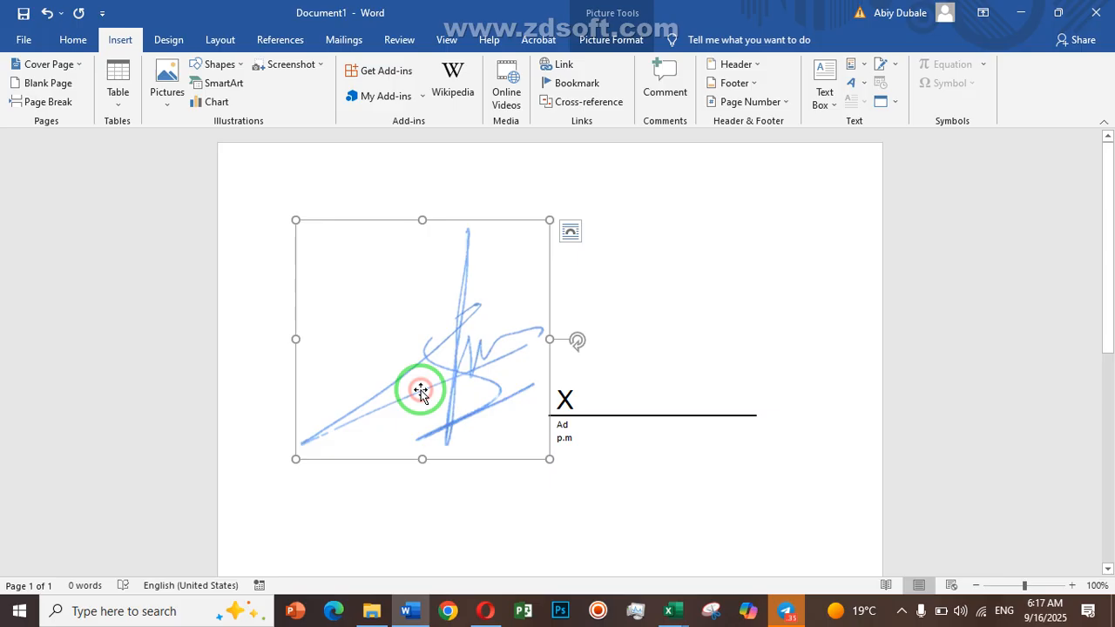
Step: Set the signature picture's text wrapping to Through and scale it down to a little over half its size
{"action": "right_click", "coordinate": [462, 353]}
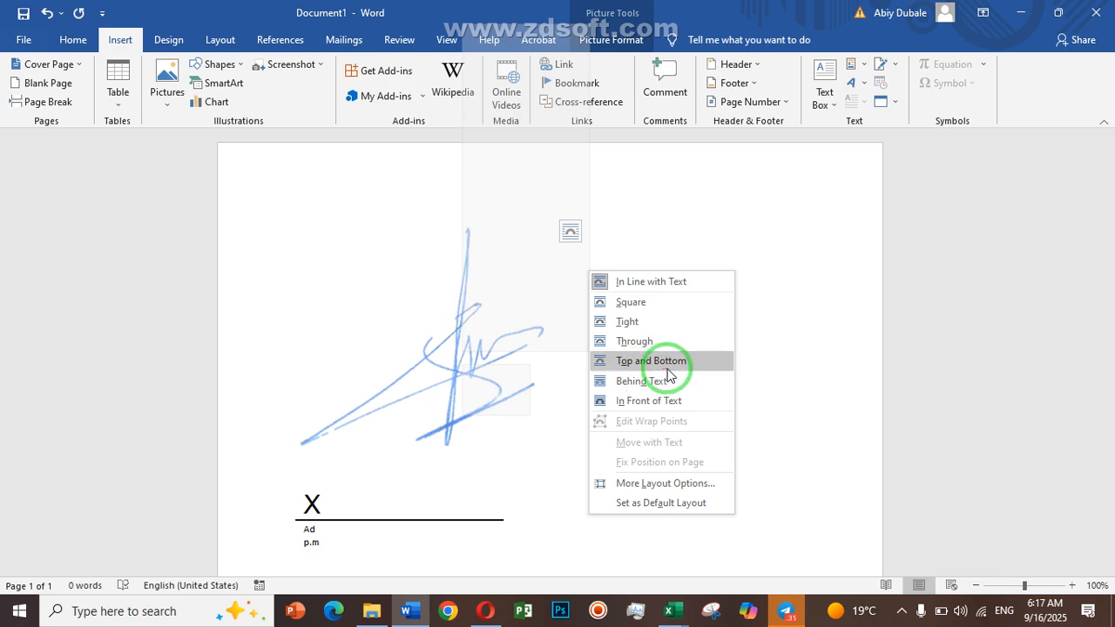
{"action": "left_click", "coordinate": [634, 342]}
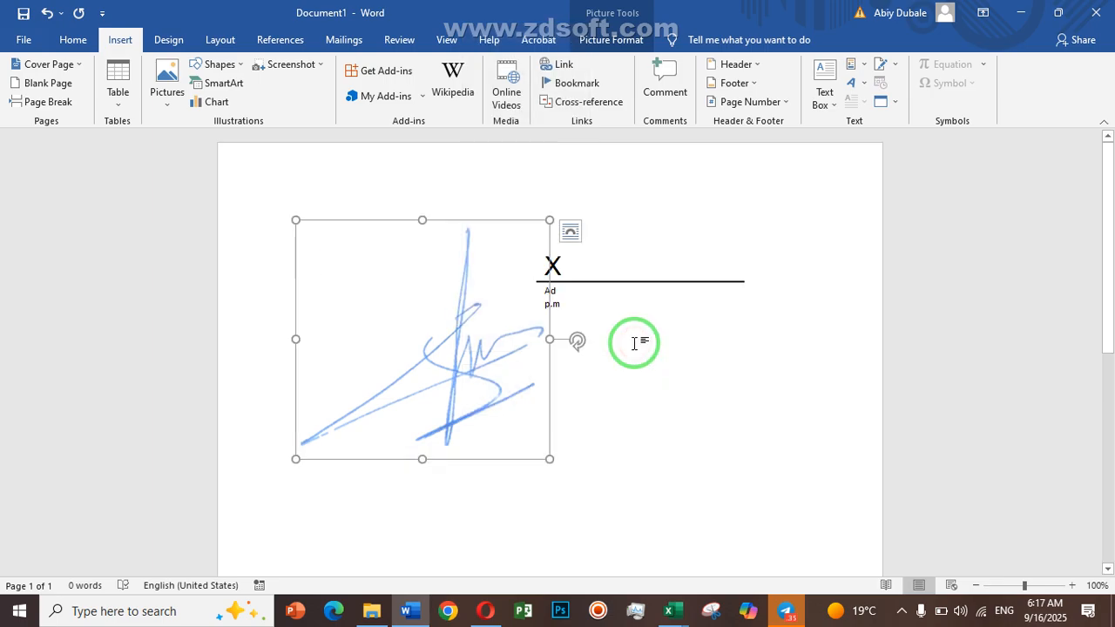
{"action": "mouse_move", "coordinate": [472, 369]}
{"action": "left_mouse_down"}
{"action": "mouse_move", "coordinate": [588, 252]}
{"action": "mouse_move", "coordinate": [497, 214]}
{"action": "mouse_move", "coordinate": [560, 200]}
{"action": "mouse_move", "coordinate": [522, 201]}
{"action": "mouse_move", "coordinate": [549, 203]}
{"action": "left_mouse_up"}
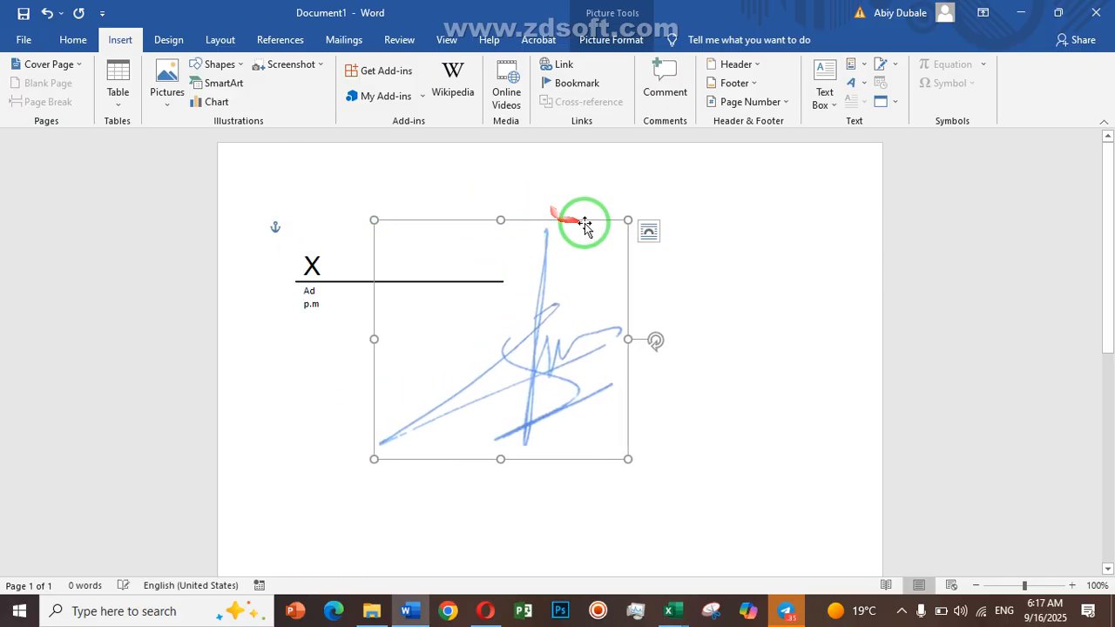
{"action": "mouse_move", "coordinate": [627, 220]}
{"action": "left_mouse_down"}
{"action": "mouse_move", "coordinate": [514, 423]}
{"action": "mouse_move", "coordinate": [473, 291]}
{"action": "mouse_move", "coordinate": [523, 256]}
{"action": "mouse_move", "coordinate": [478, 280]}
{"action": "left_mouse_up"}
Step: Set the signature picture's text wrapping to In Front of Text and move it onto the signature line
{"action": "right_click", "coordinate": [477, 279]}
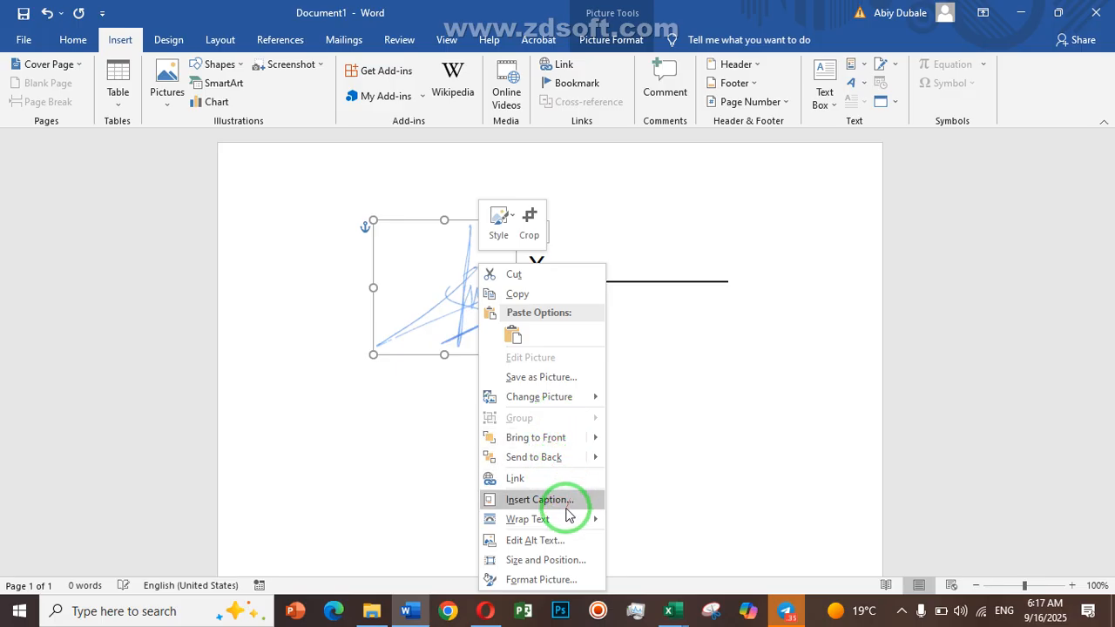
{"action": "mouse_move", "coordinate": [568, 520]}
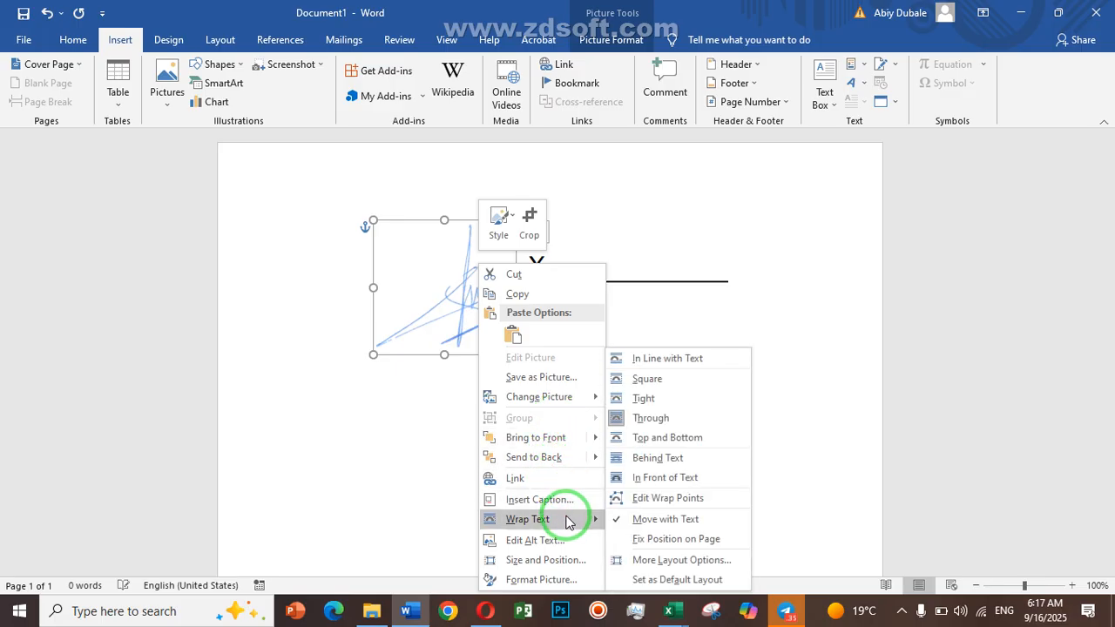
{"action": "left_click", "coordinate": [646, 500]}
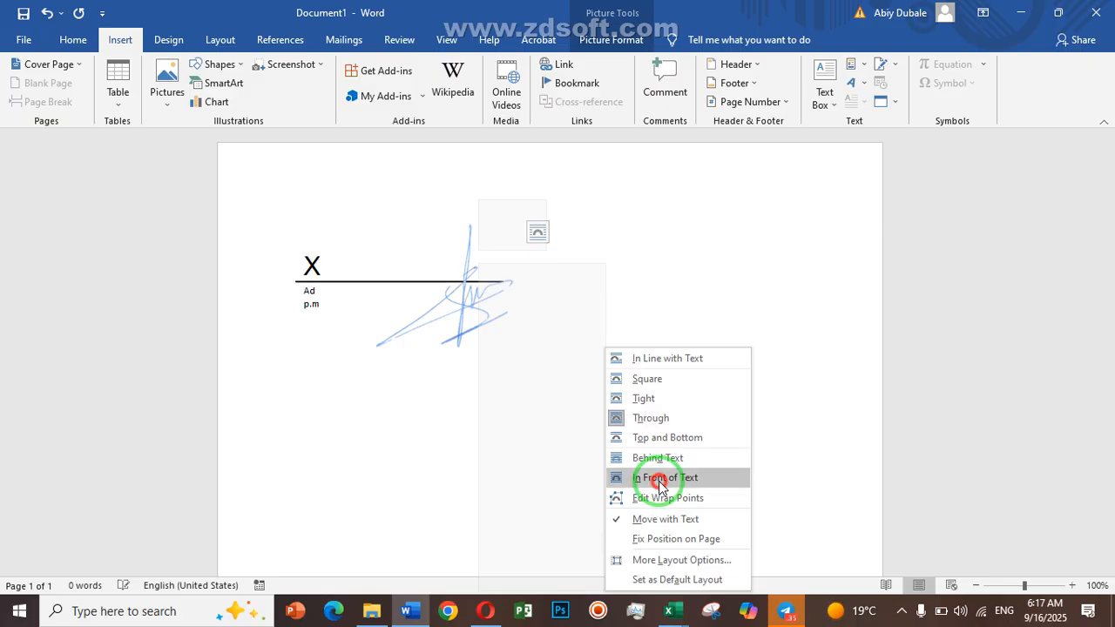
{"action": "left_click", "coordinate": [660, 487]}
{"action": "mouse_move", "coordinate": [468, 323]}
{"action": "left_mouse_down"}
{"action": "mouse_move", "coordinate": [433, 259]}
{"action": "mouse_move", "coordinate": [413, 274]}
{"action": "mouse_move", "coordinate": [311, 251]}
{"action": "mouse_move", "coordinate": [354, 269]}
{"action": "mouse_move", "coordinate": [424, 268]}
{"action": "left_mouse_up"}
{"action": "left_click", "coordinate": [389, 299]}
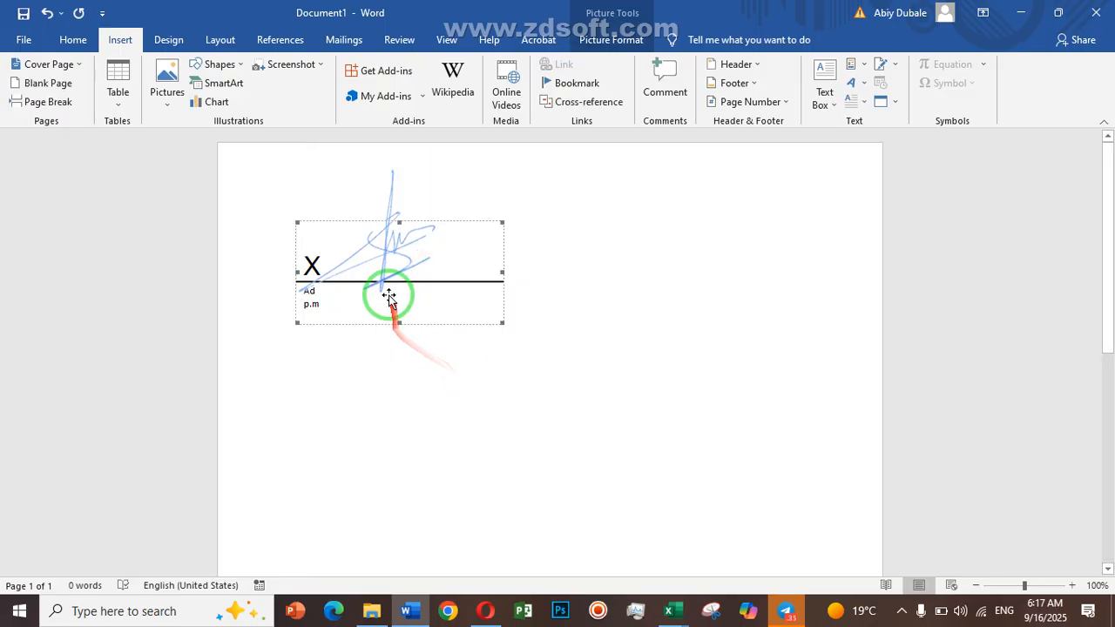
{"action": "left_click", "coordinate": [621, 348]}
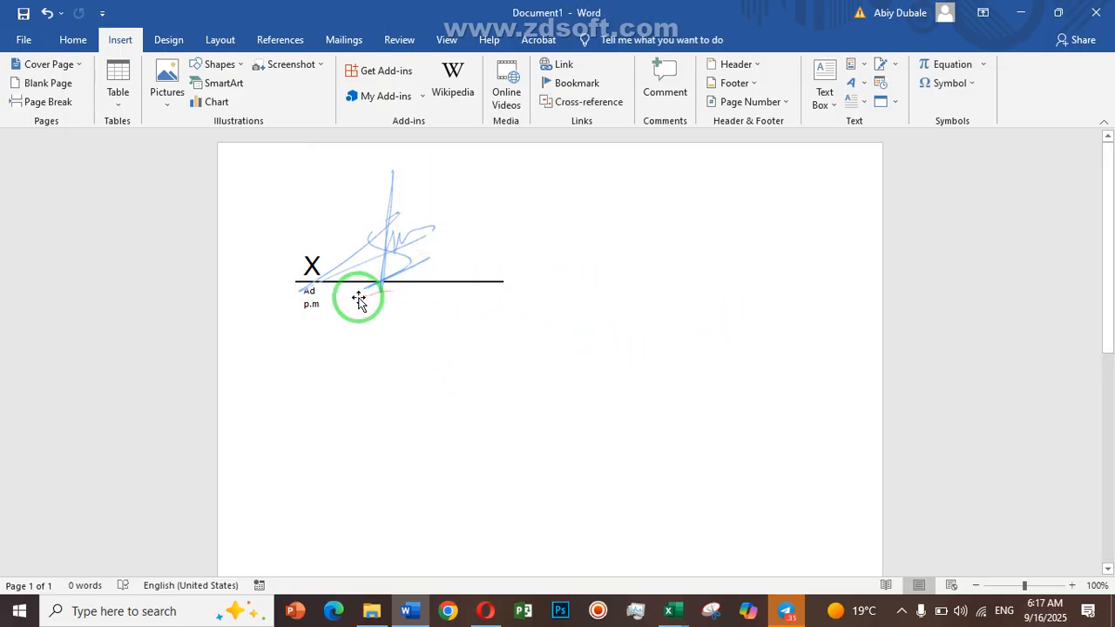
Step: Shift the signature picture along the signature line until it clears the X mark, and deselect it
{"action": "left_click_drag", "start_coordinate": [388, 264], "coordinate": [408, 263]}
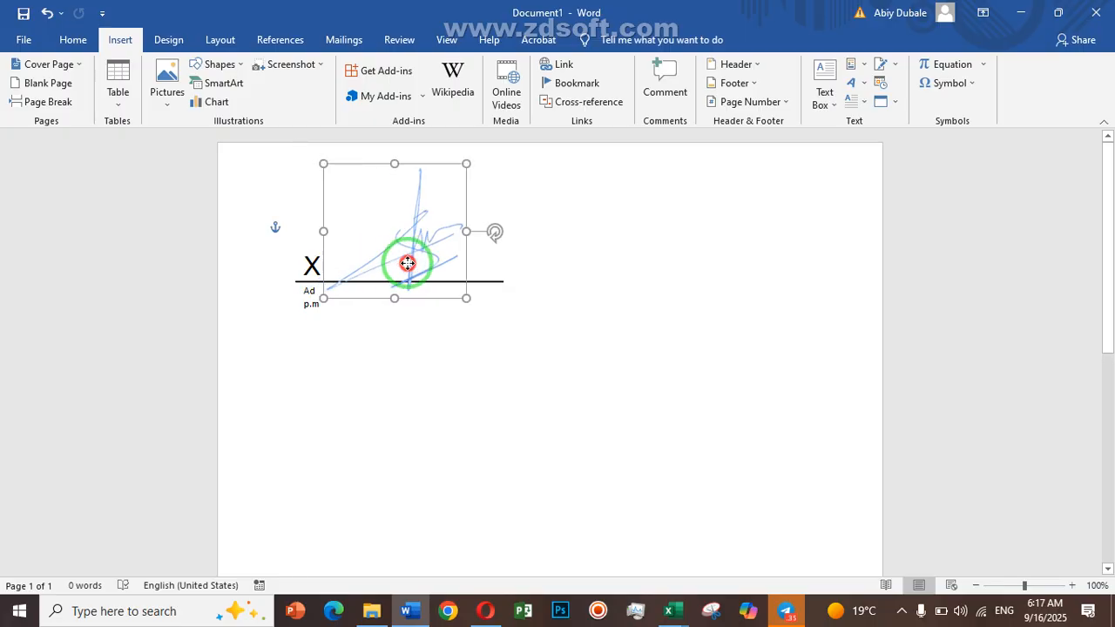
{"action": "left_click", "coordinate": [424, 324]}
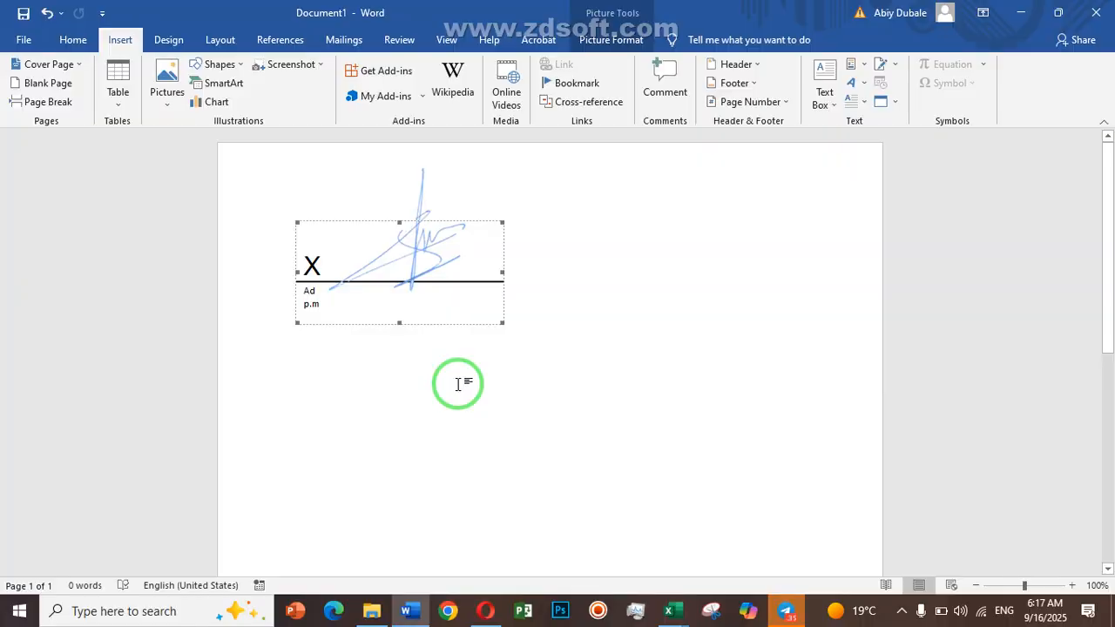
{"action": "left_click", "coordinate": [617, 304]}
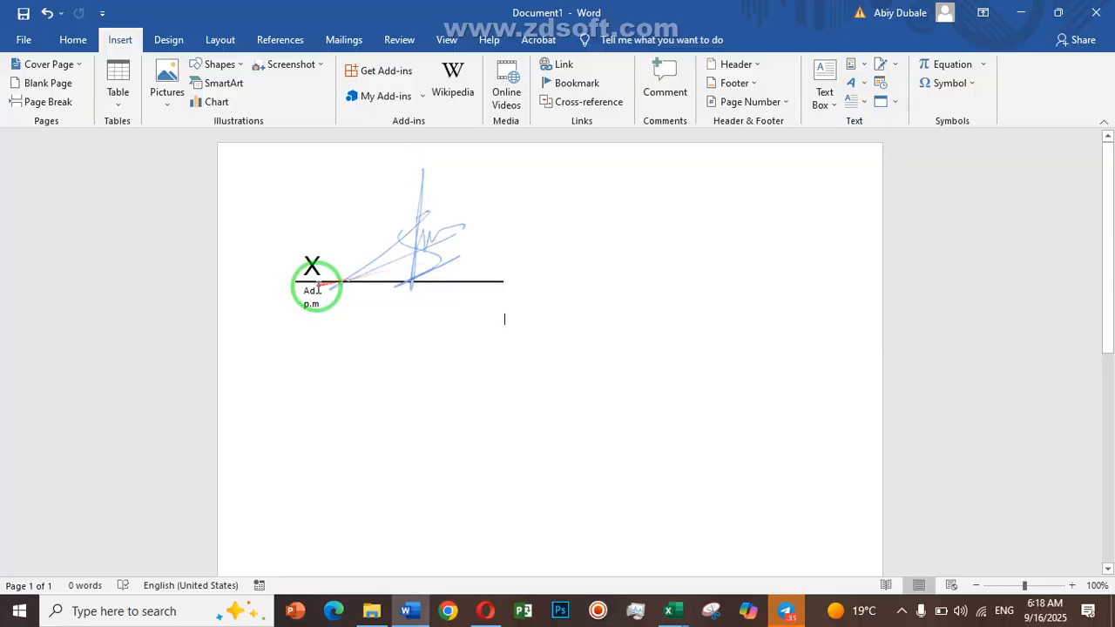
Step: Nudge the signature picture slightly down so its lower strokes cross the signature line
{"action": "scroll", "coordinate": [319, 290], "scroll_direction": "down", "scroll_amount": 1}
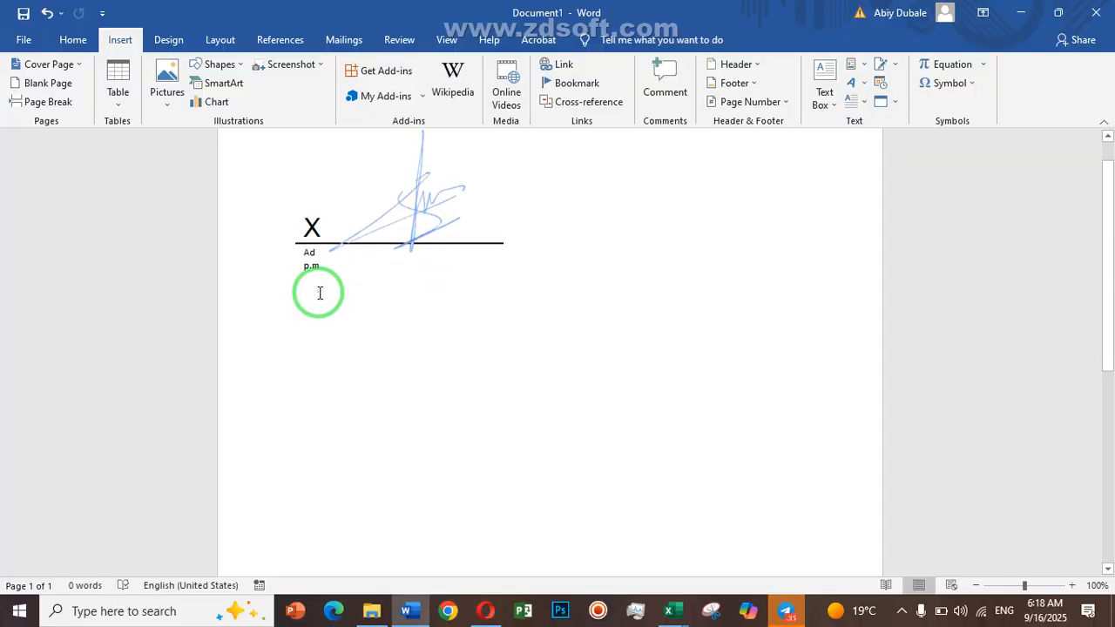
{"action": "left_click", "coordinate": [321, 237]}
{"action": "left_click", "coordinate": [563, 326]}
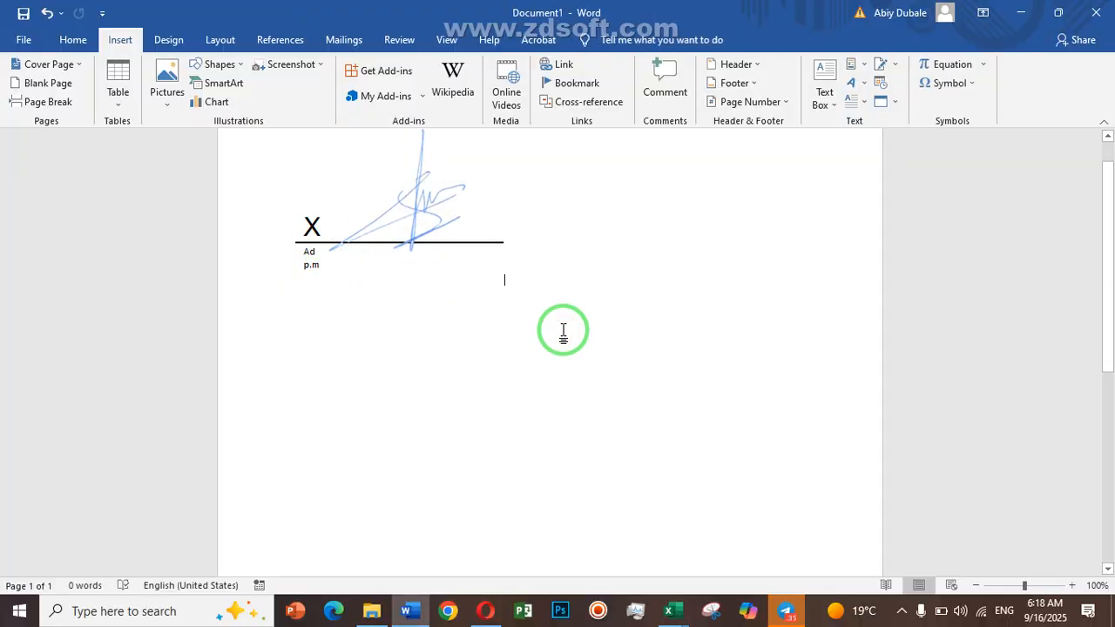
{"action": "left_click", "coordinate": [329, 224]}
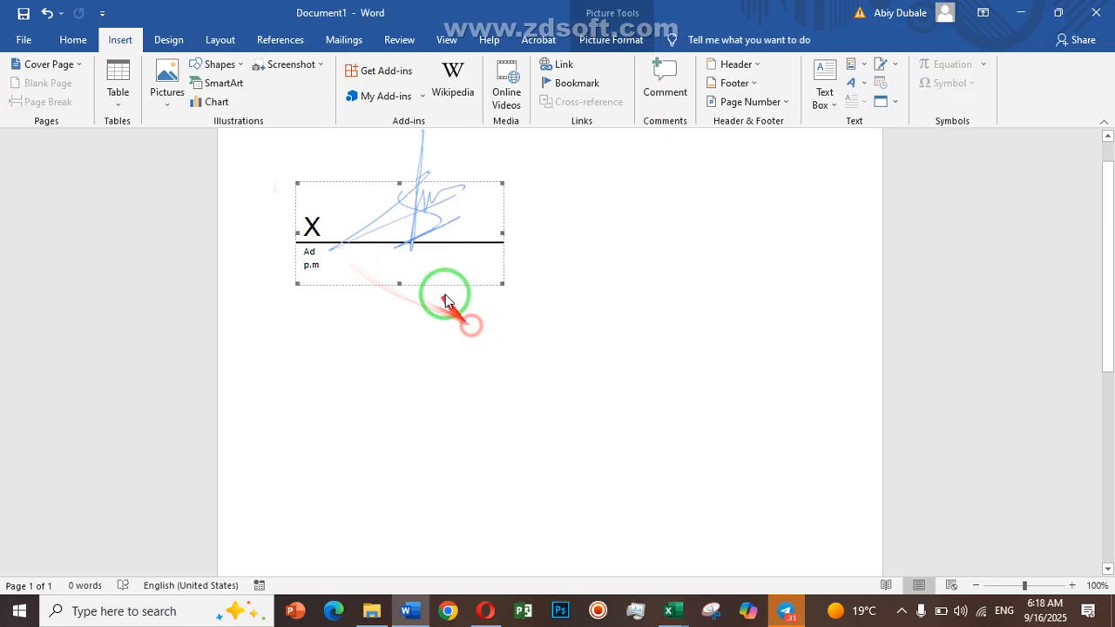
{"action": "mouse_move", "coordinate": [408, 227]}
{"action": "left_mouse_down"}
{"action": "mouse_move", "coordinate": [450, 224]}
{"action": "mouse_move", "coordinate": [622, 304]}
{"action": "mouse_move", "coordinate": [559, 247]}
{"action": "mouse_move", "coordinate": [411, 233]}
{"action": "left_mouse_up"}
{"action": "left_click", "coordinate": [566, 329]}
Step: Try setting the signature picture's text wrapping to Behind Text
{"action": "right_click", "coordinate": [414, 219]}
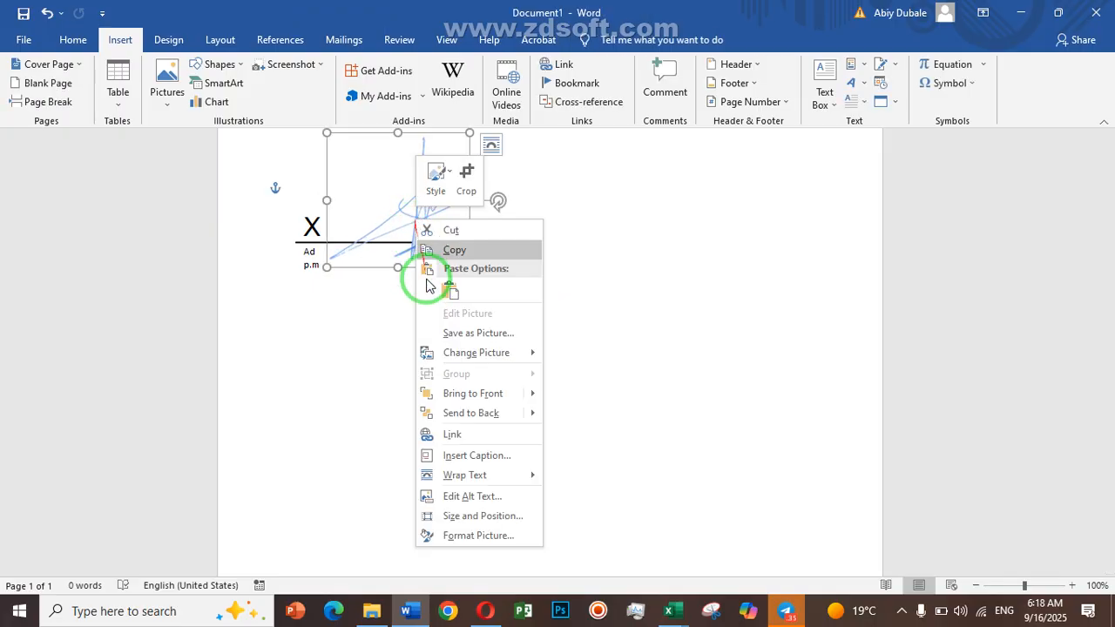
{"action": "mouse_move", "coordinate": [479, 476]}
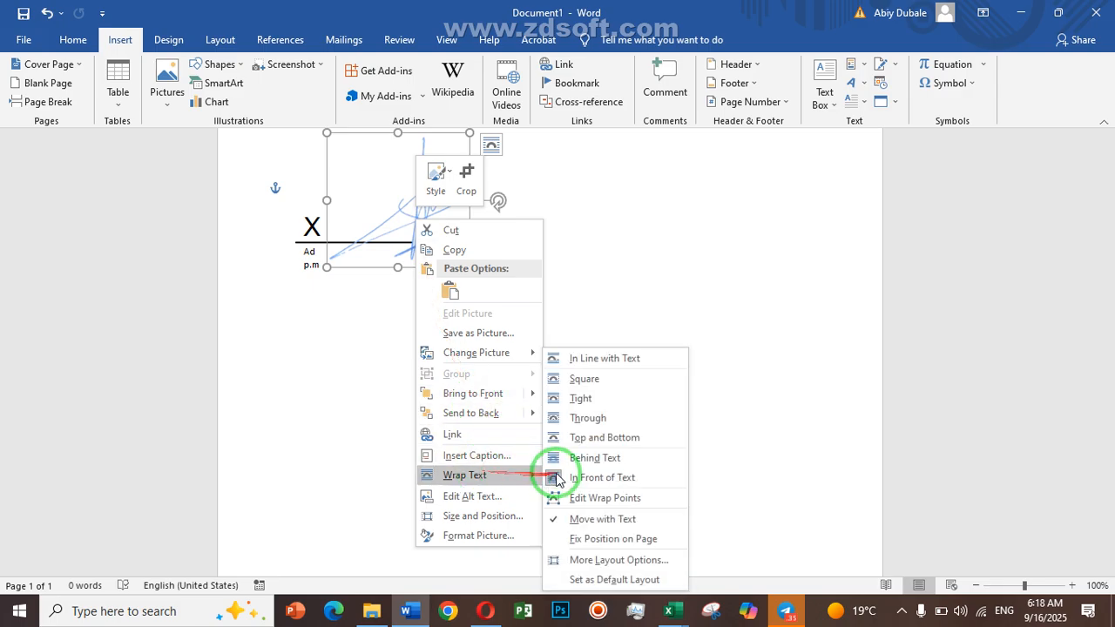
{"action": "left_click", "coordinate": [577, 458]}
{"action": "left_click", "coordinate": [514, 347]}
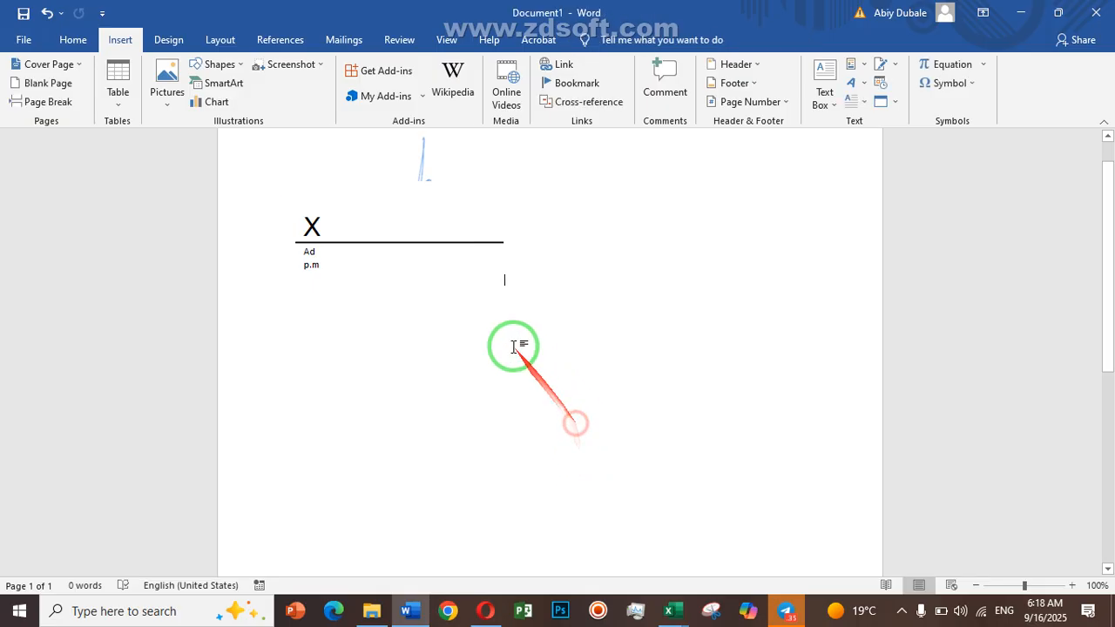
Step: Restore the signature picture's text wrapping to In Front of Text
{"action": "left_click", "coordinate": [418, 196]}
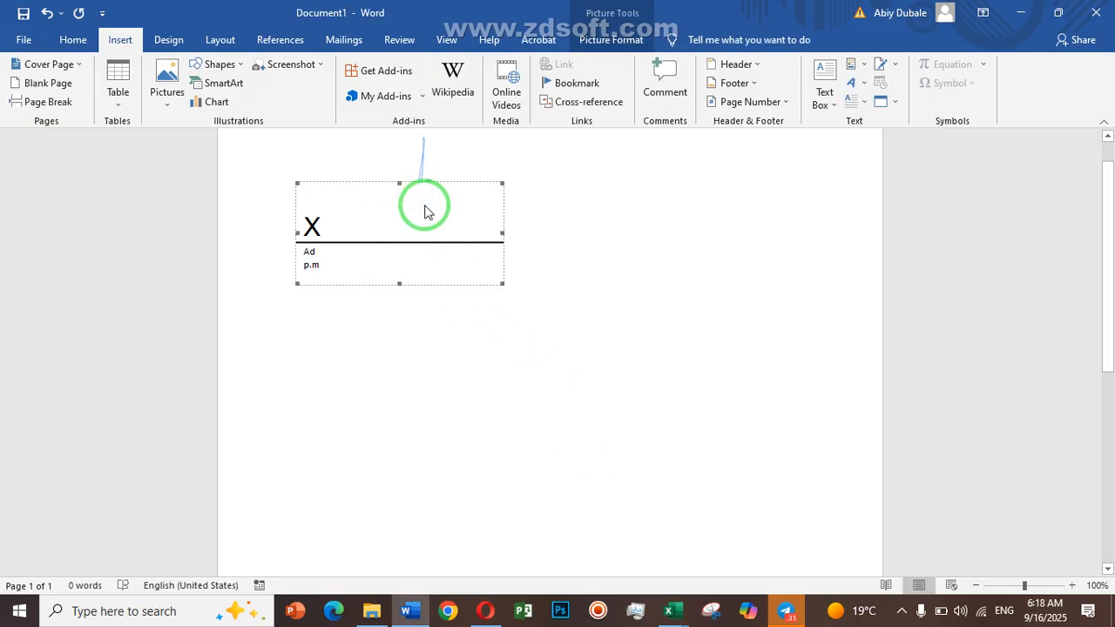
{"action": "right_click", "coordinate": [425, 214]}
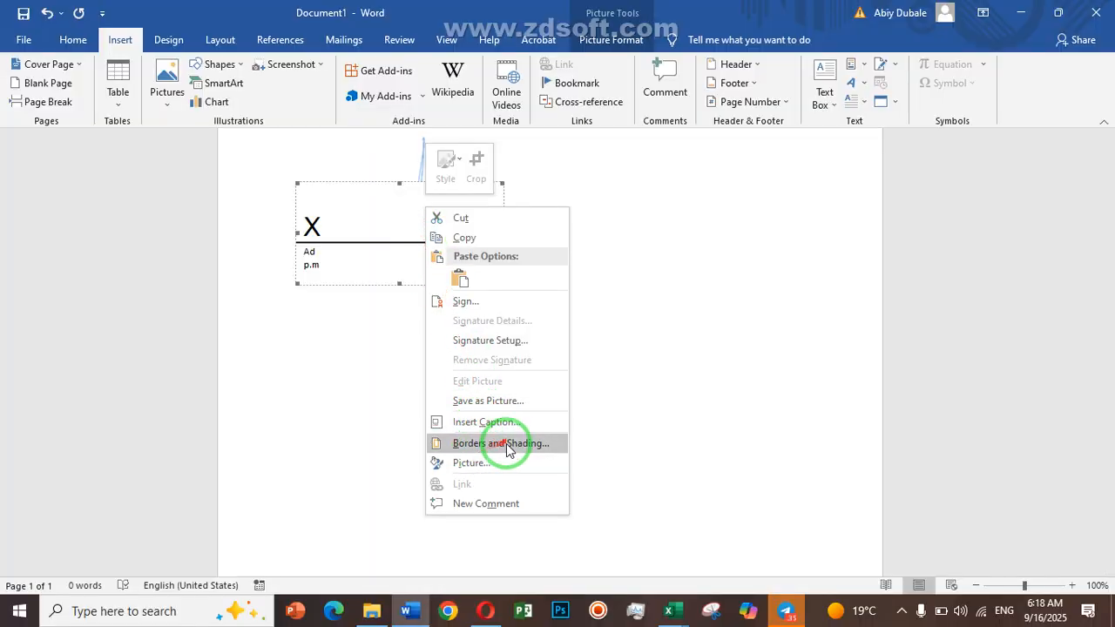
{"action": "left_click", "coordinate": [368, 226]}
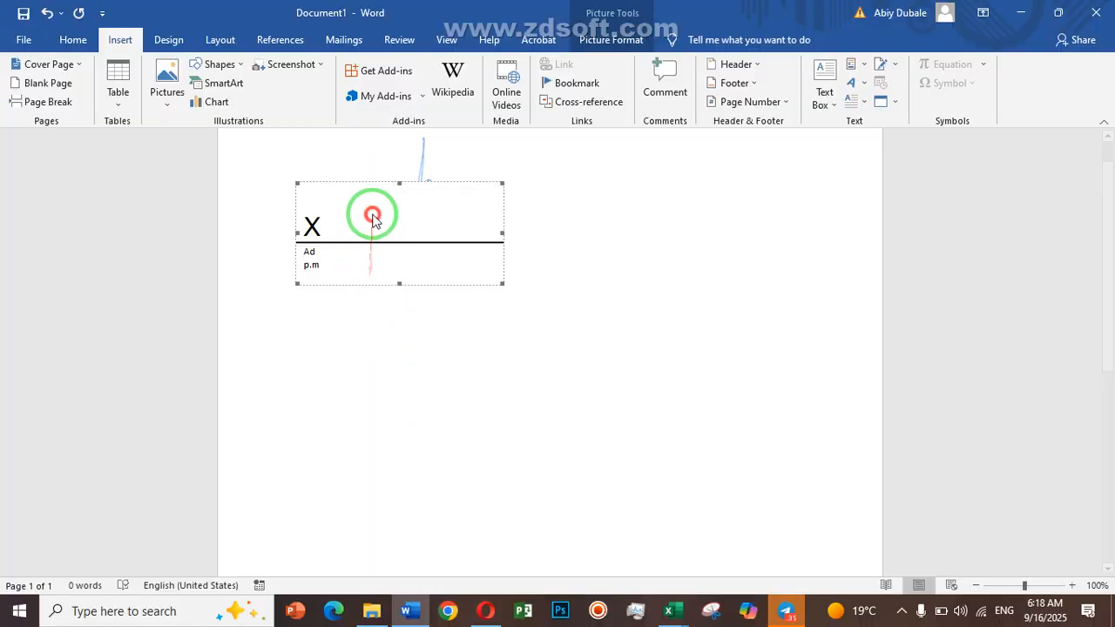
{"action": "left_click", "coordinate": [421, 163]}
{"action": "right_click", "coordinate": [422, 163]}
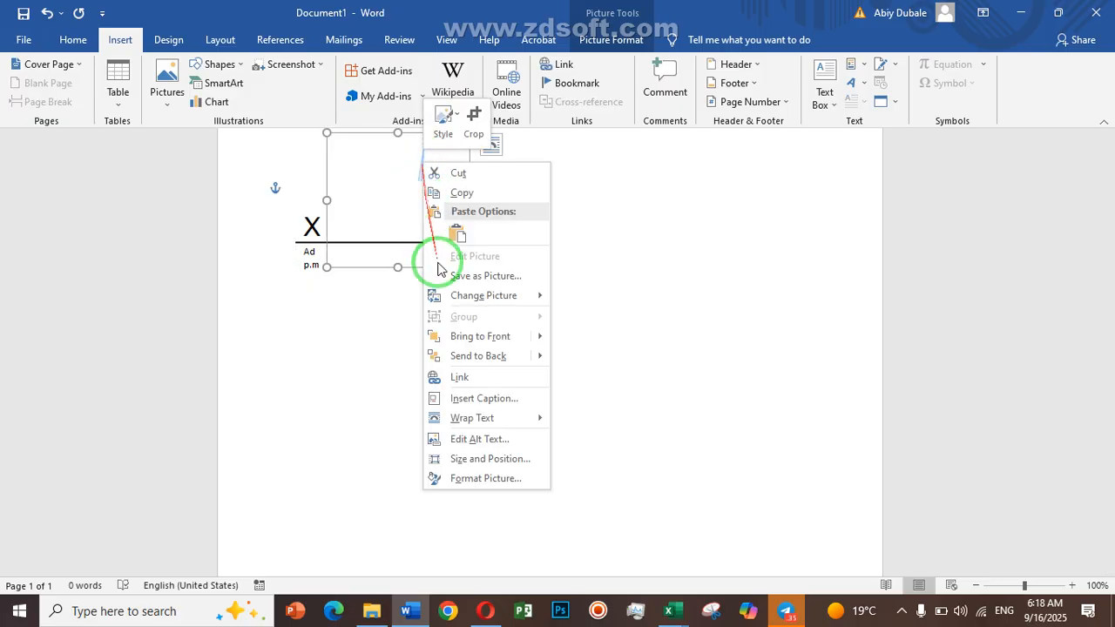
{"action": "mouse_move", "coordinate": [474, 418]}
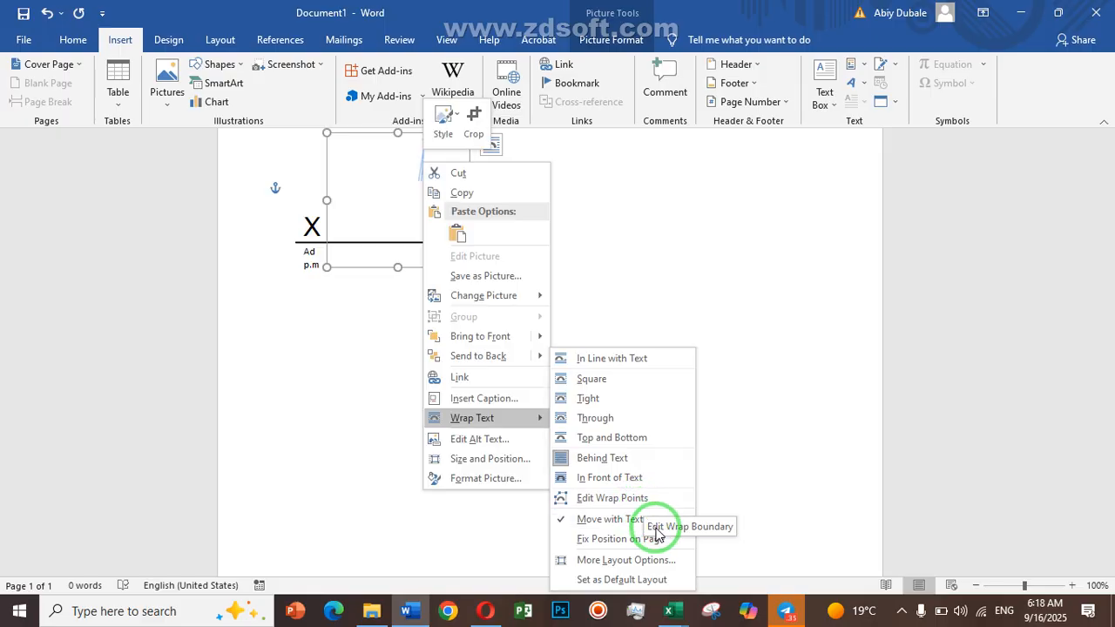
{"action": "left_click", "coordinate": [640, 477]}
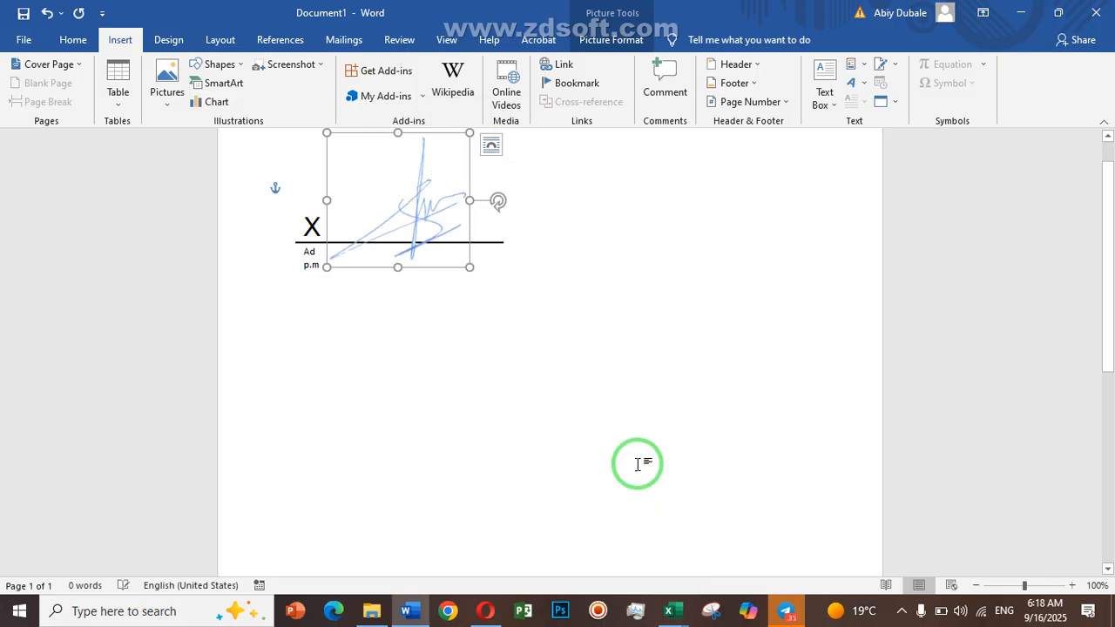
Step: Move the signature picture slightly farther right and down over the signature line, and deselect it
{"action": "left_click", "coordinate": [592, 377]}
{"action": "mouse_move", "coordinate": [408, 232]}
{"action": "left_mouse_down"}
{"action": "mouse_move", "coordinate": [441, 236]}
{"action": "mouse_move", "coordinate": [424, 244]}
{"action": "left_mouse_up"}
{"action": "left_click", "coordinate": [473, 319]}
{"action": "left_click", "coordinate": [540, 398]}
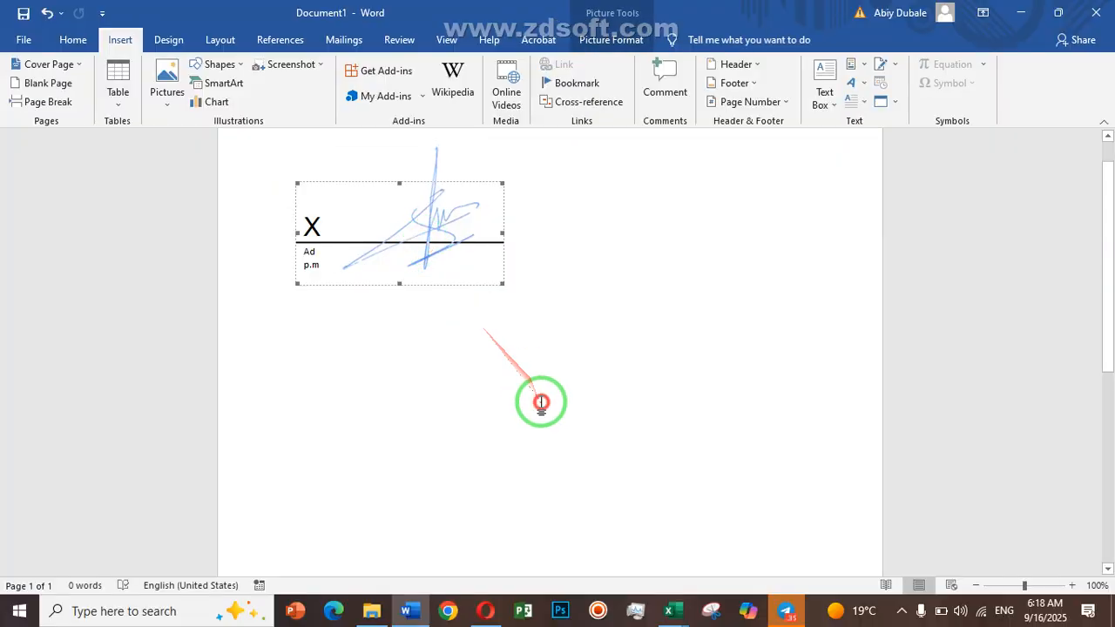